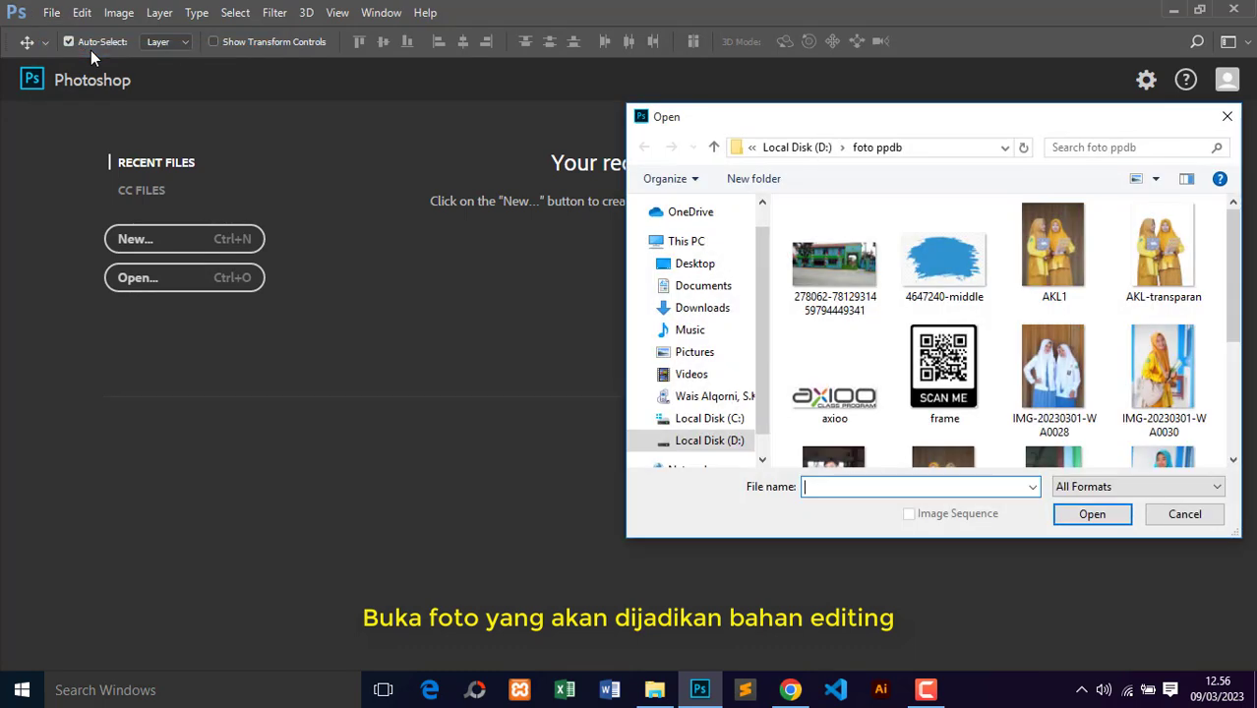
Step: Open the Mercusuar image from the transparan folder on Local Disk (D:)
click(728, 442)
drag(1236, 258, 1236, 358)
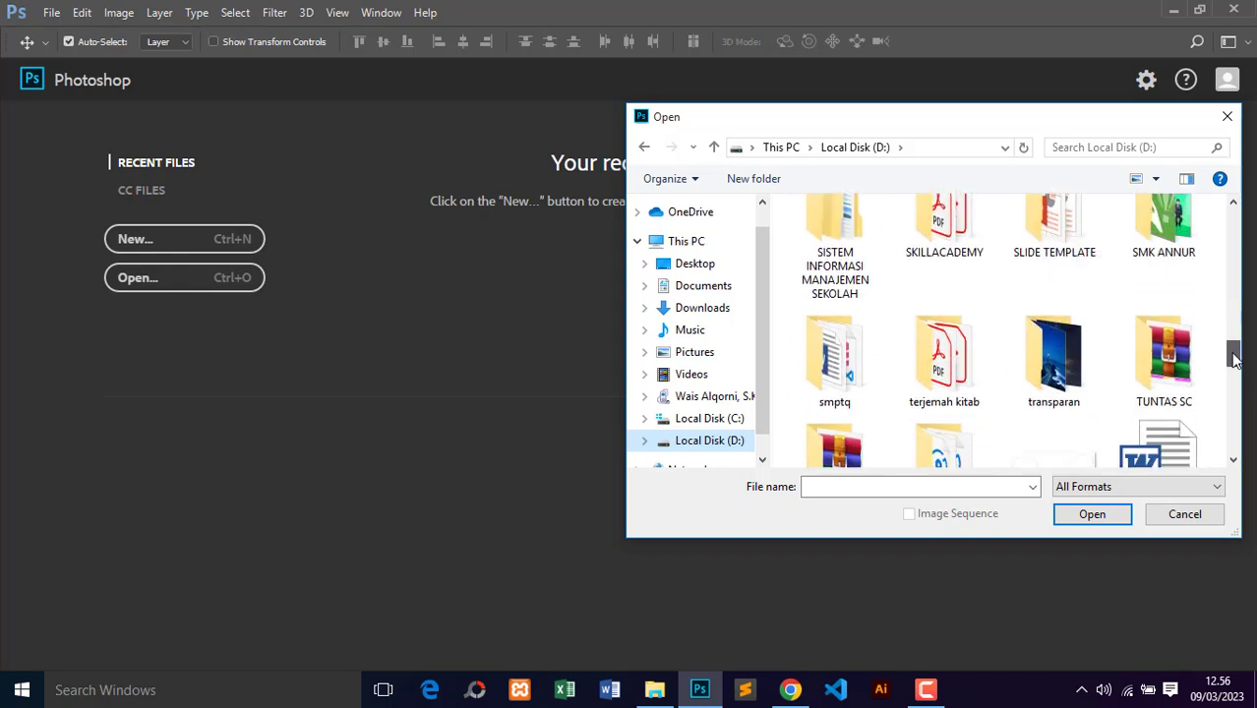
double_click(1054, 359)
click(834, 282)
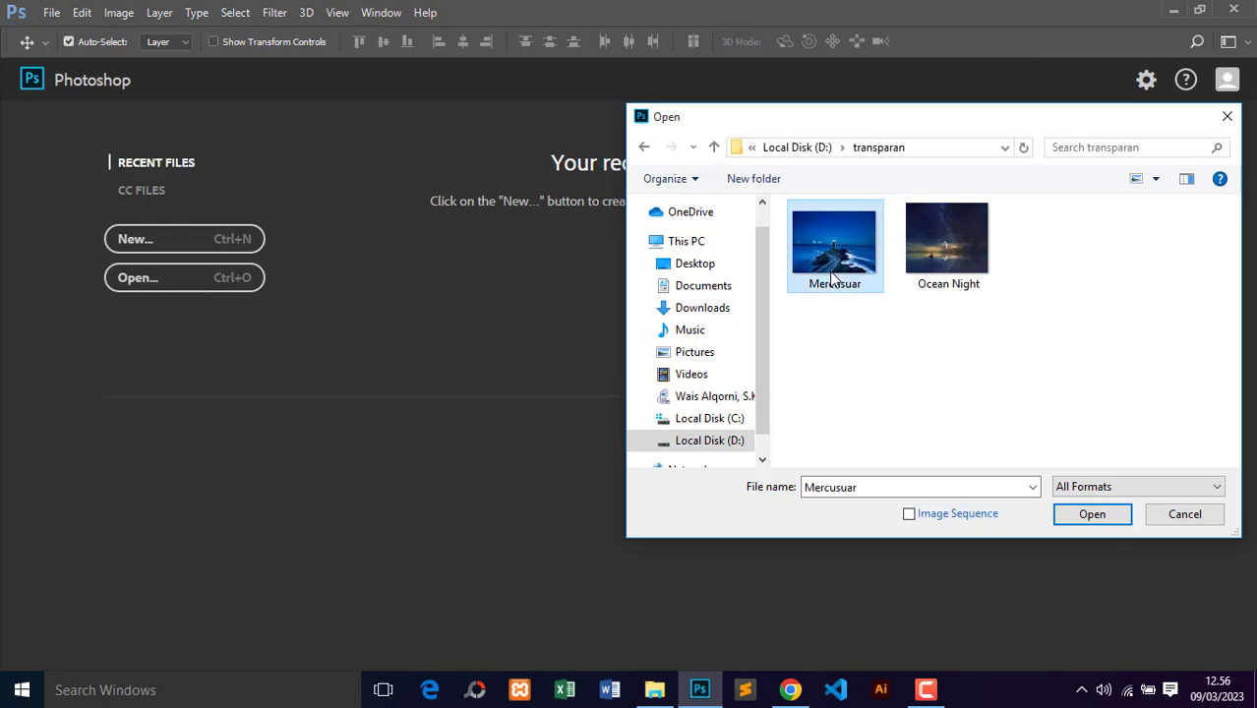
click(1092, 516)
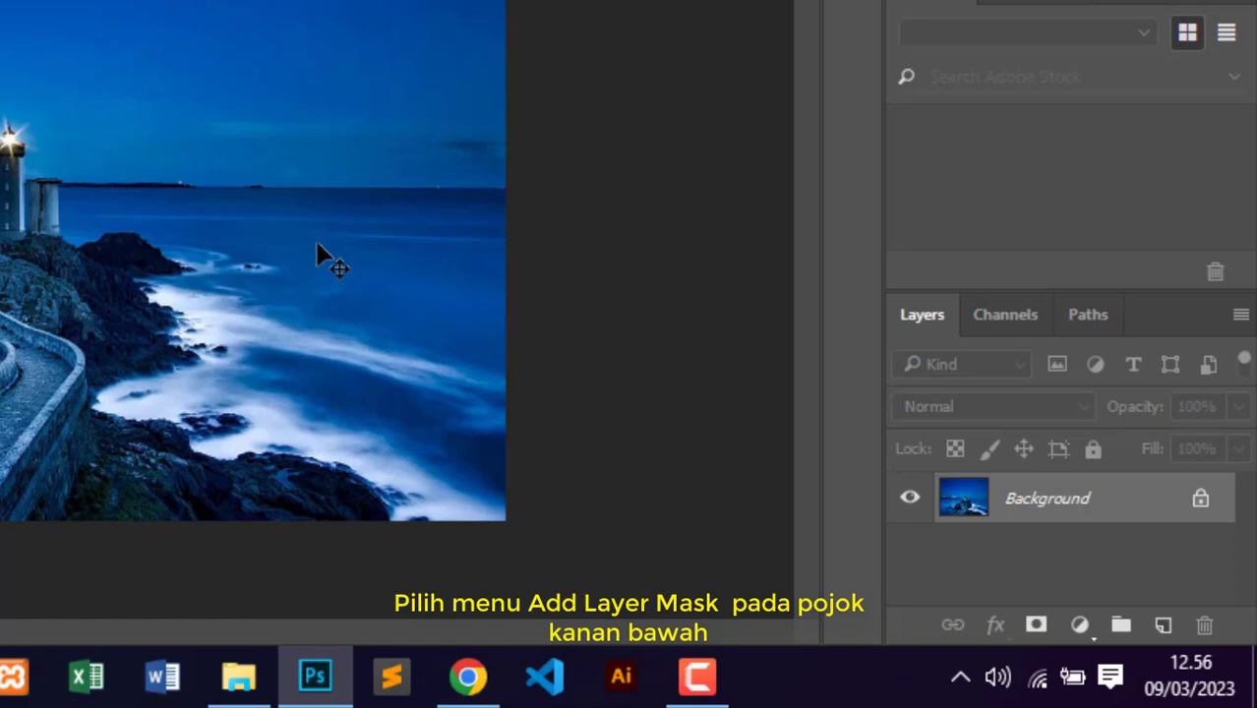
Step: Add a layer mask to the Mercusuar photo, target the mask, and make black the foreground color
click(1037, 627)
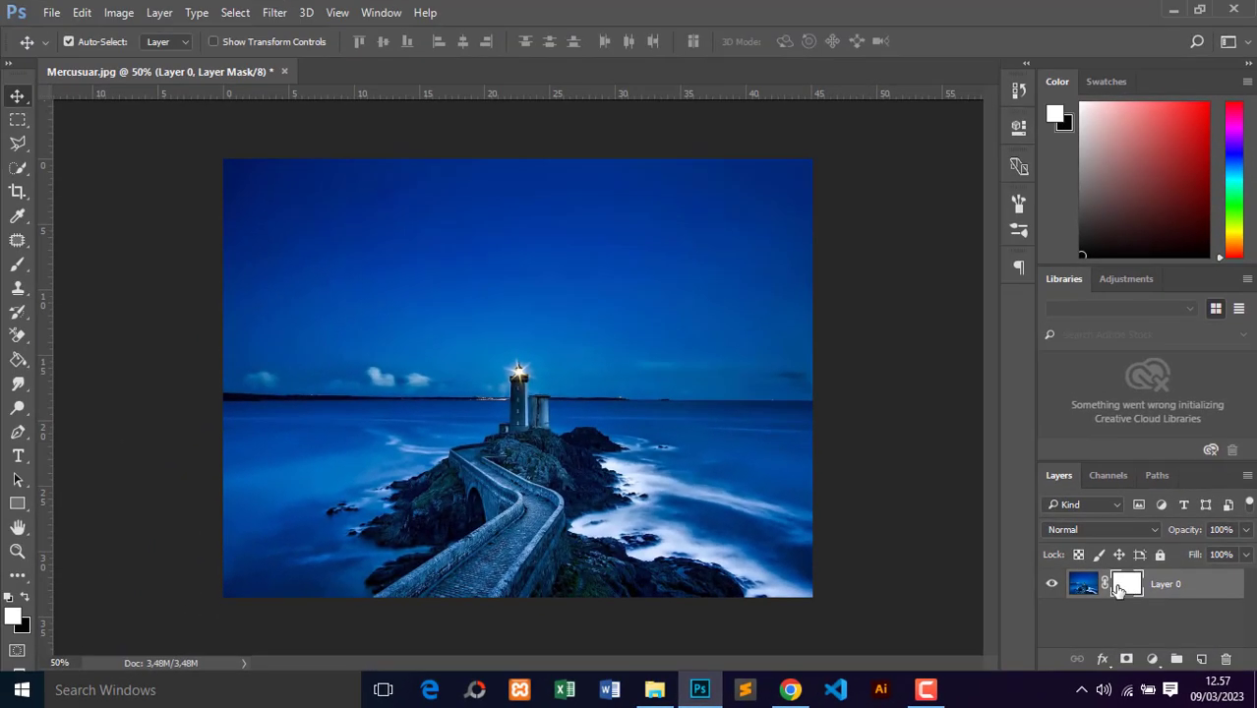
click(1083, 588)
click(1124, 586)
click(1083, 588)
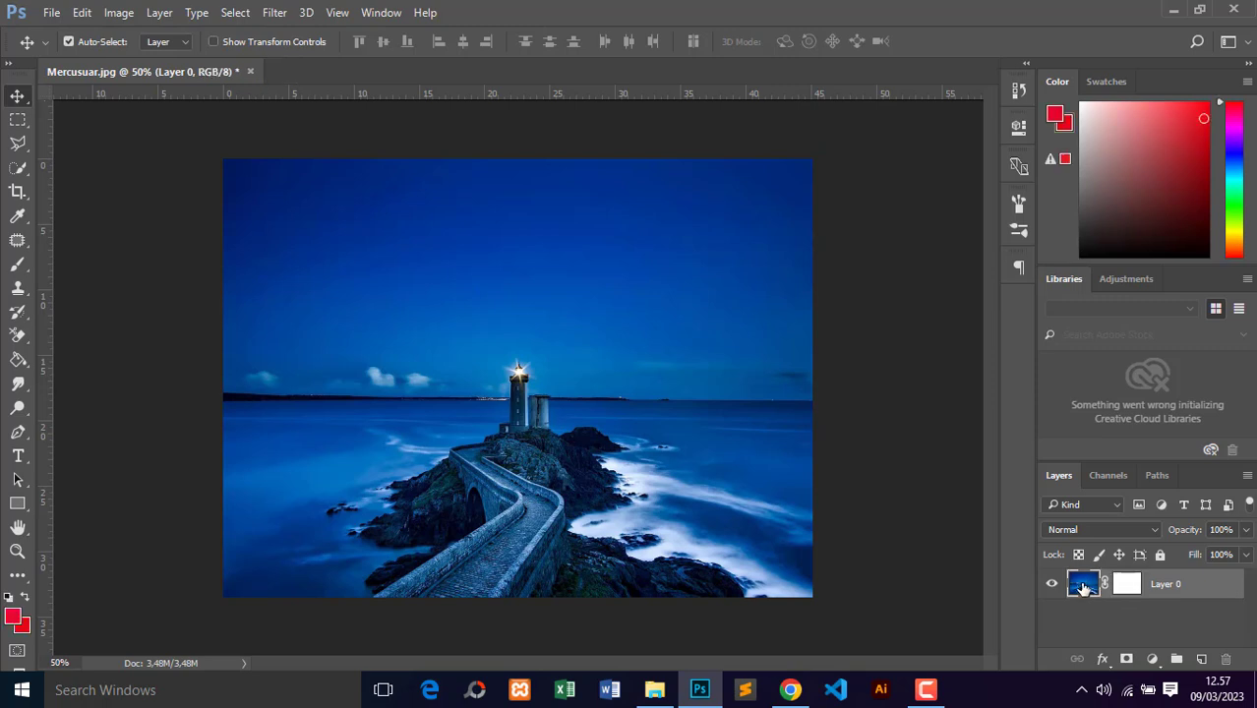
click(1127, 586)
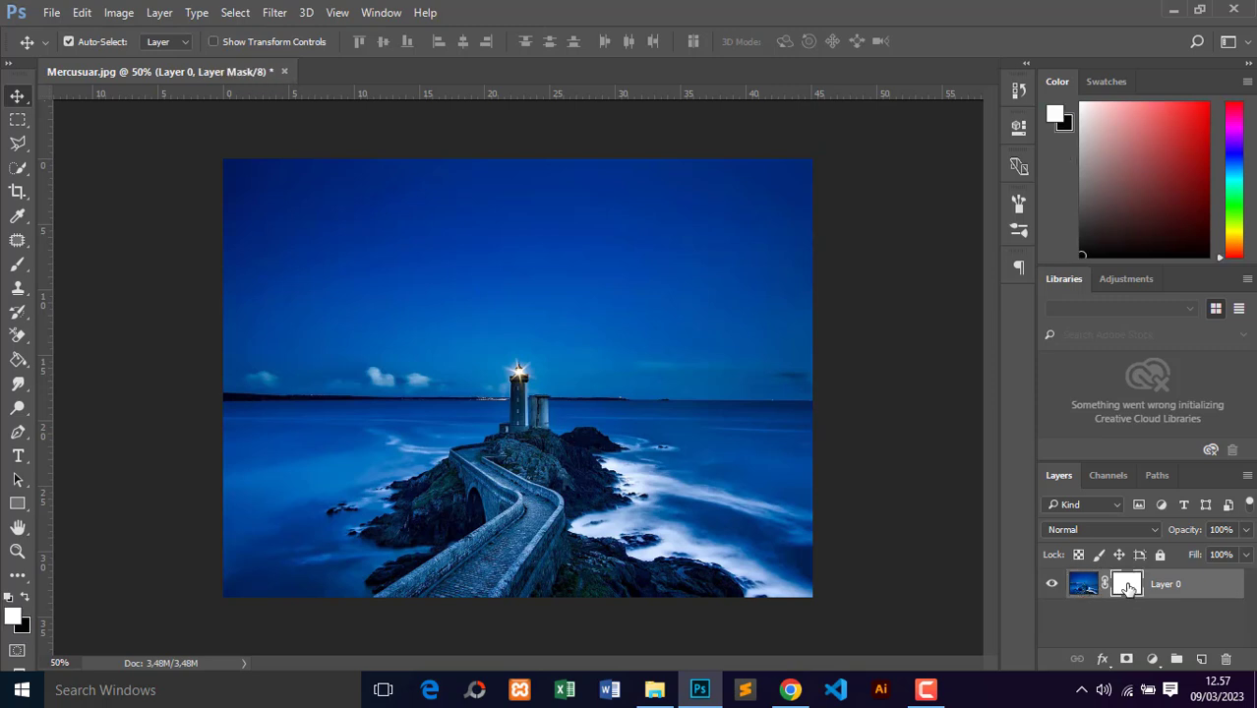
click(24, 598)
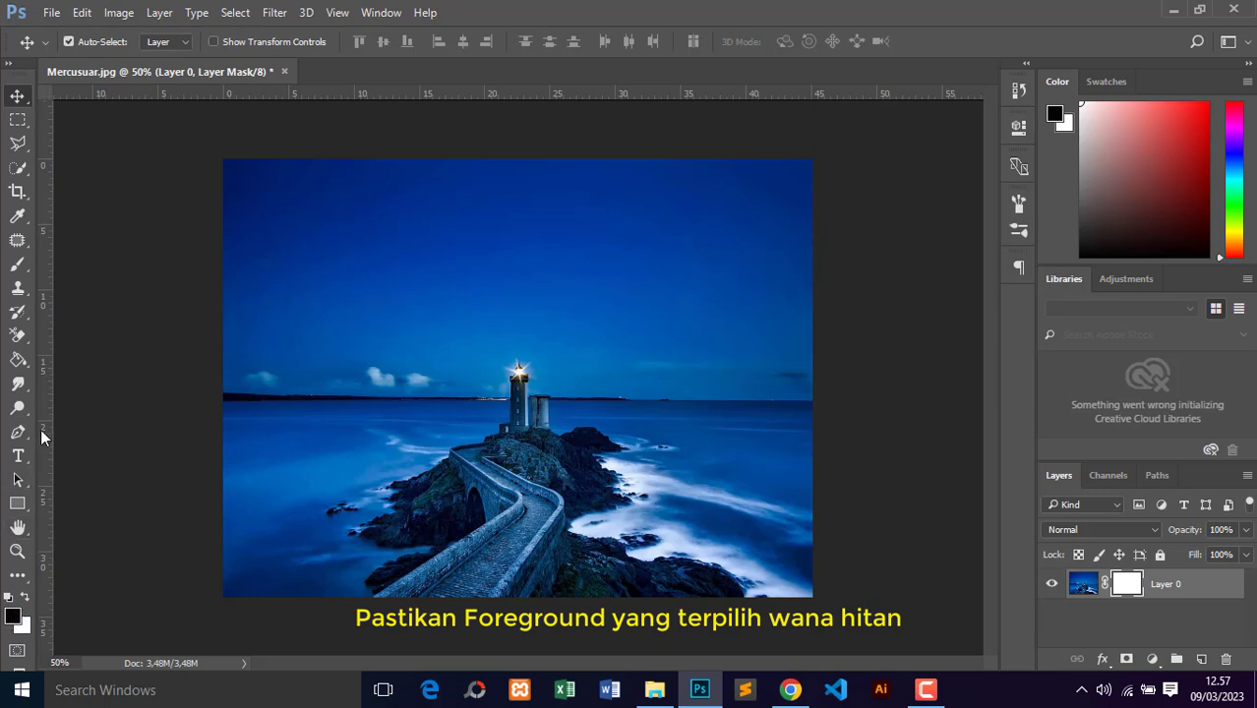
Step: Choose the Gradient Tool with the black-to-transparent gradient preset
click(28, 513)
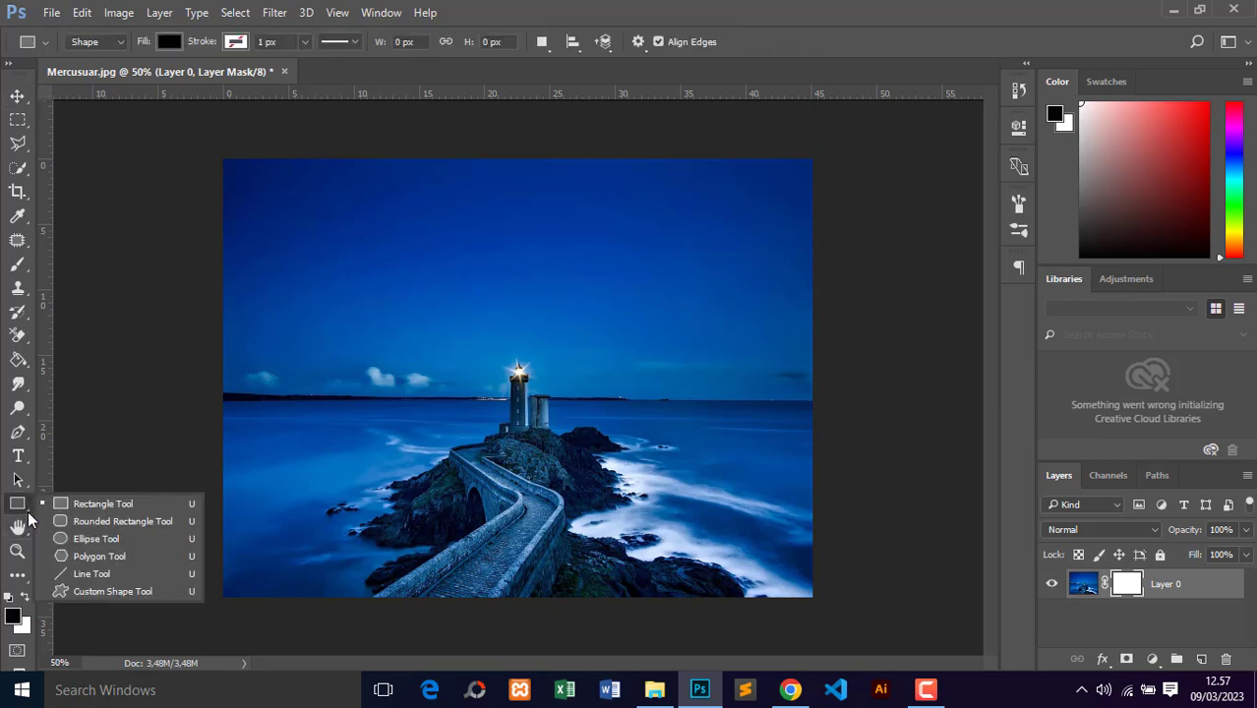
click(29, 514)
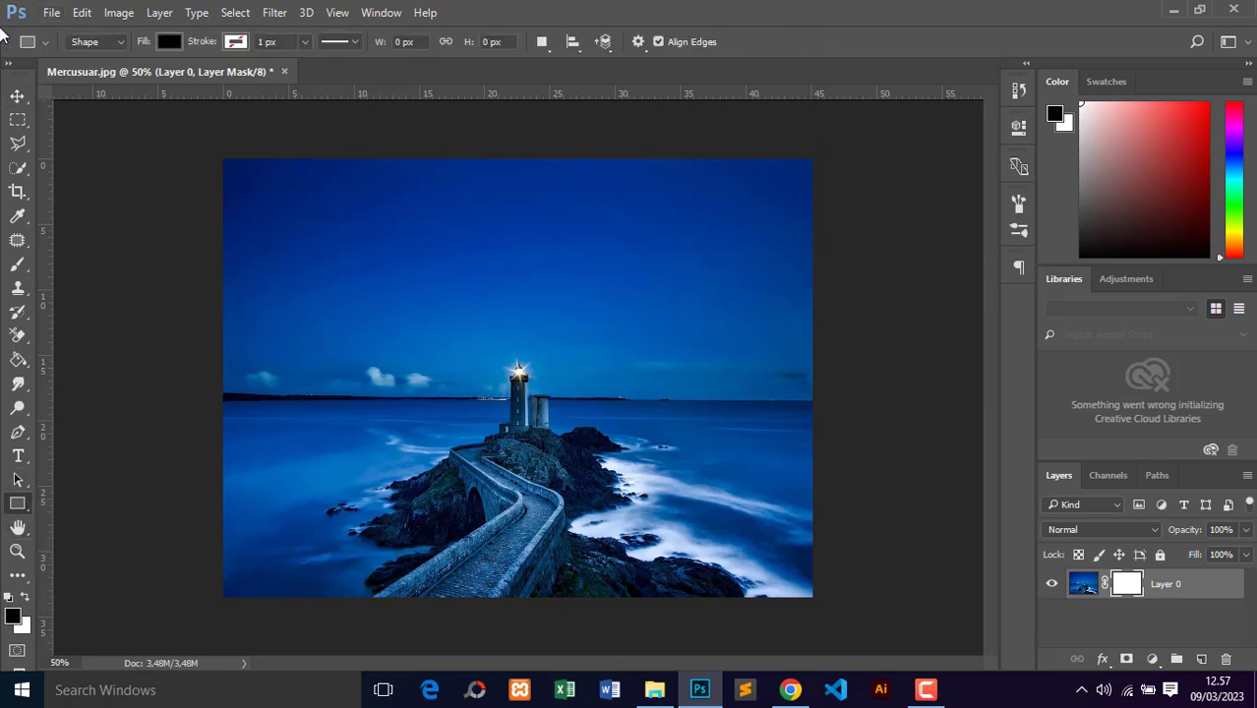
click(30, 342)
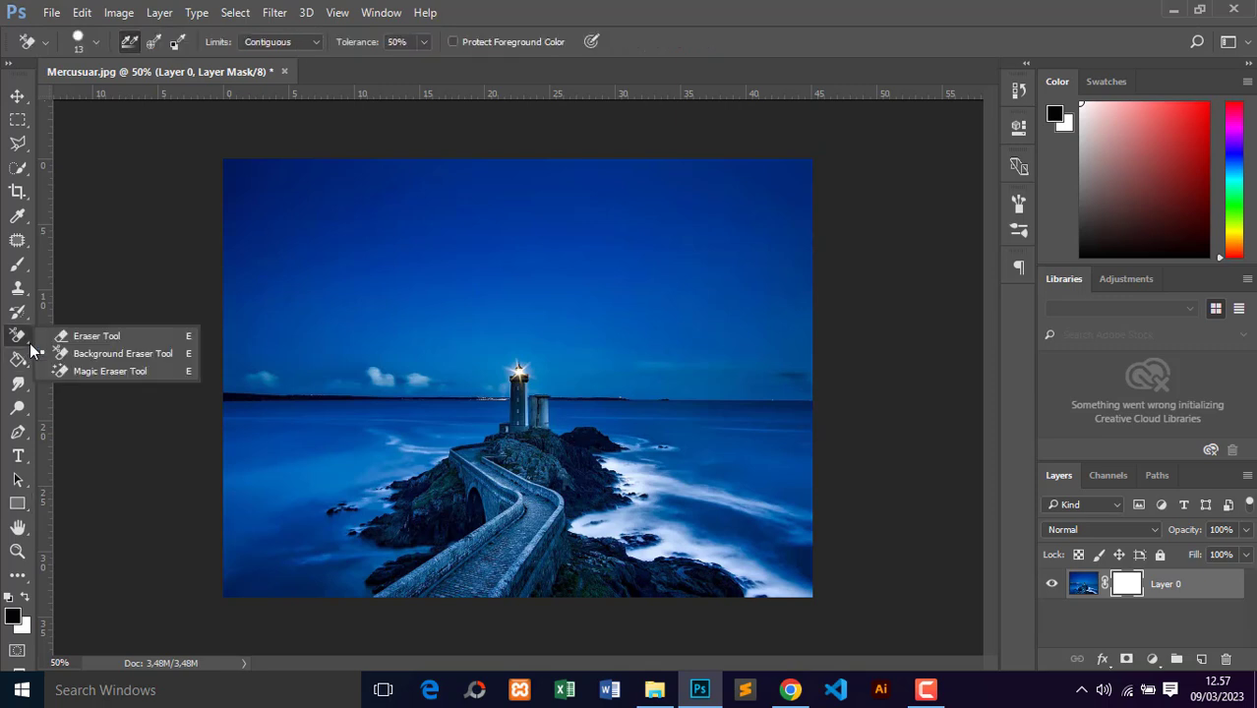
click(28, 366)
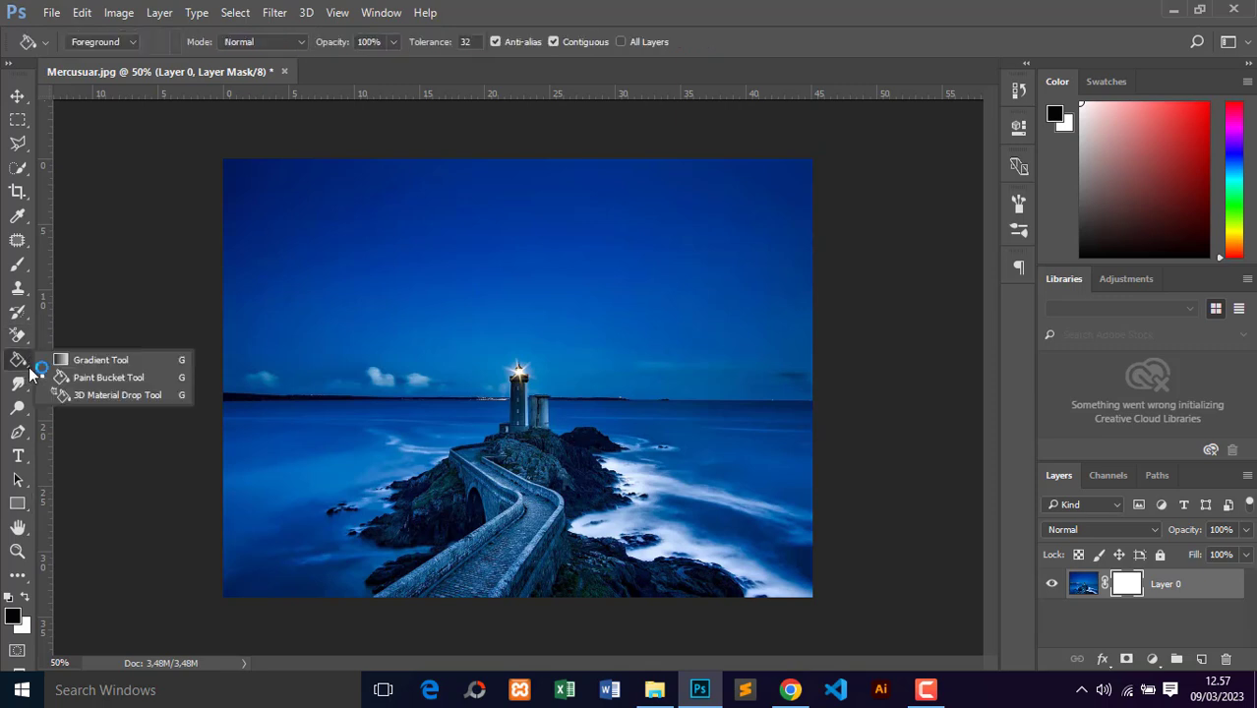
click(109, 362)
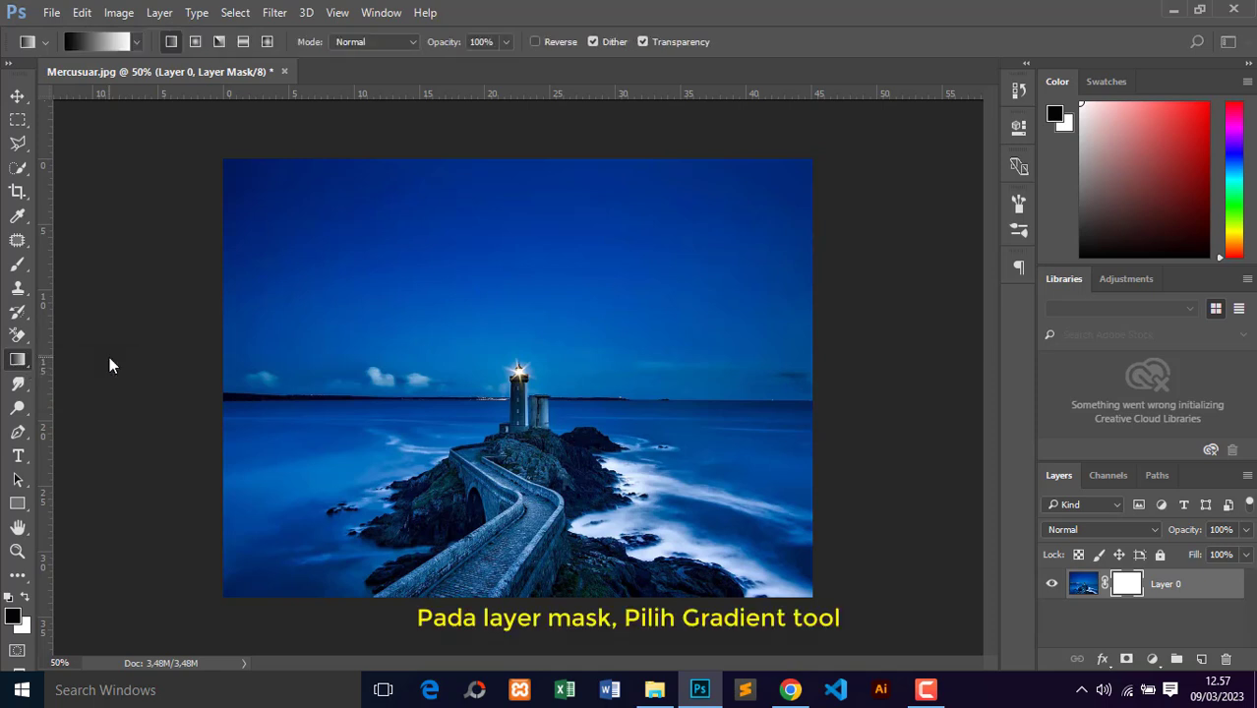
click(136, 42)
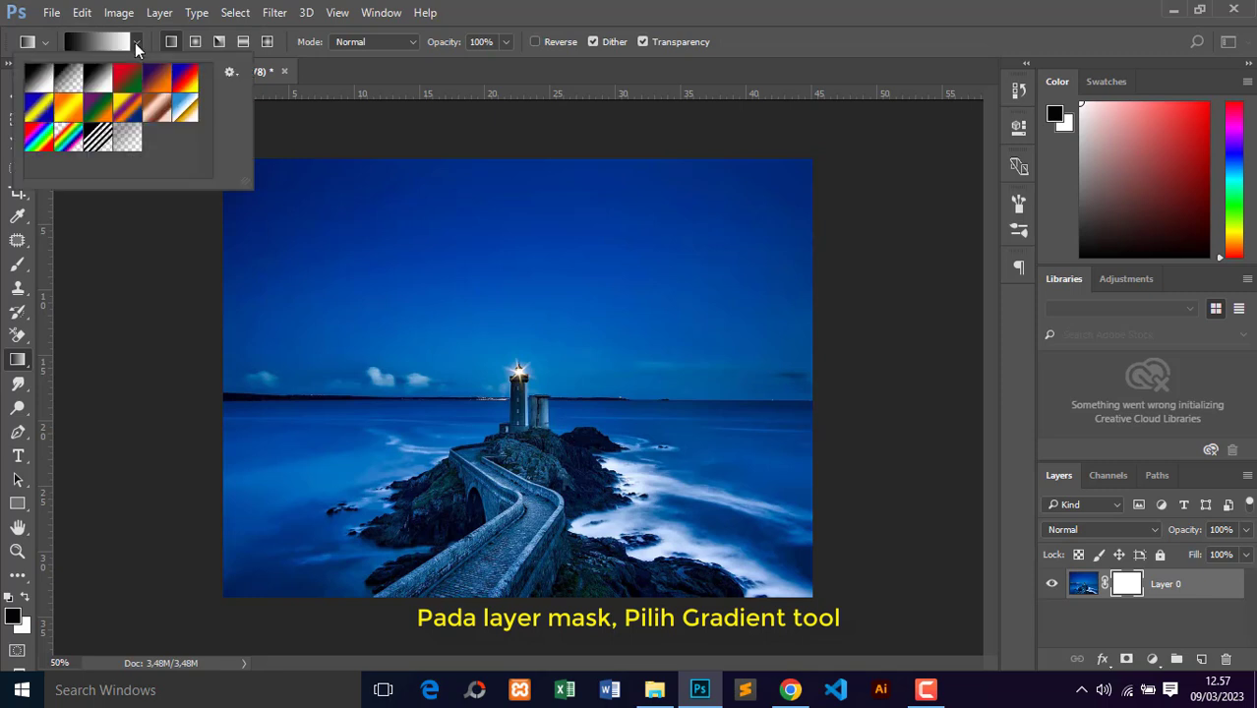
click(68, 81)
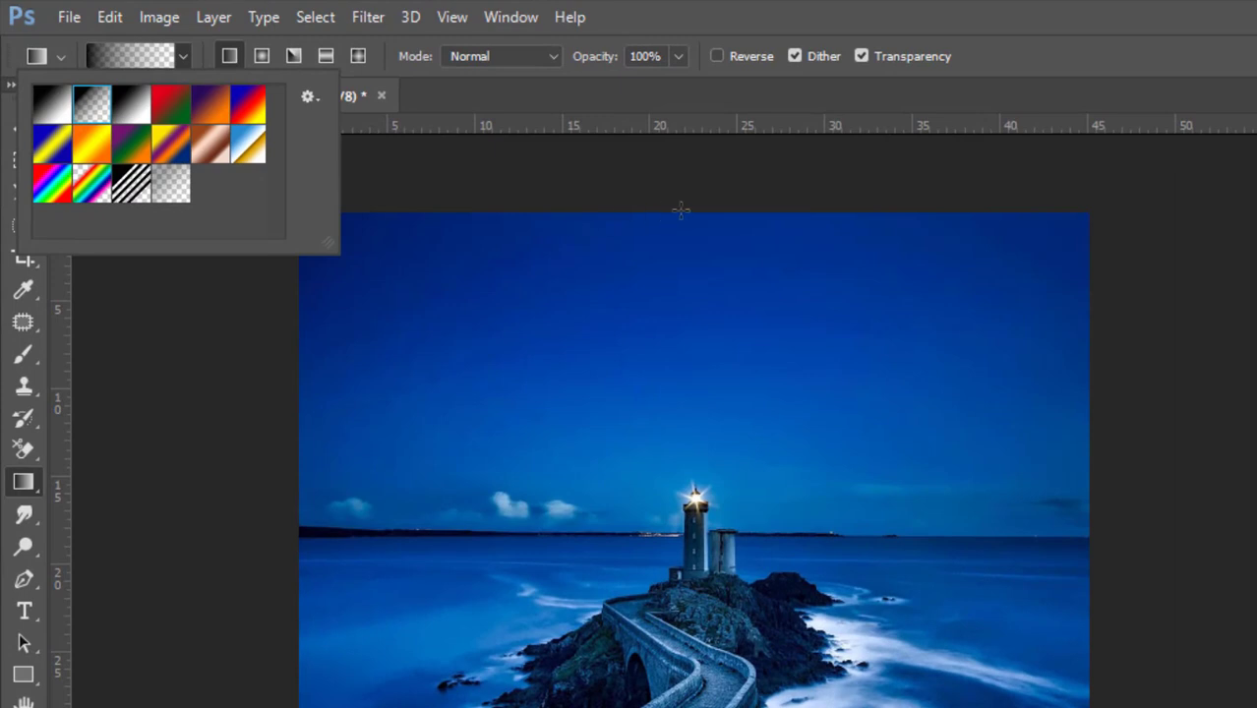
Step: Fade out the sky with a downward linear gradient on the mask, from the image's top edge to just above the lighthouse
click(693, 209)
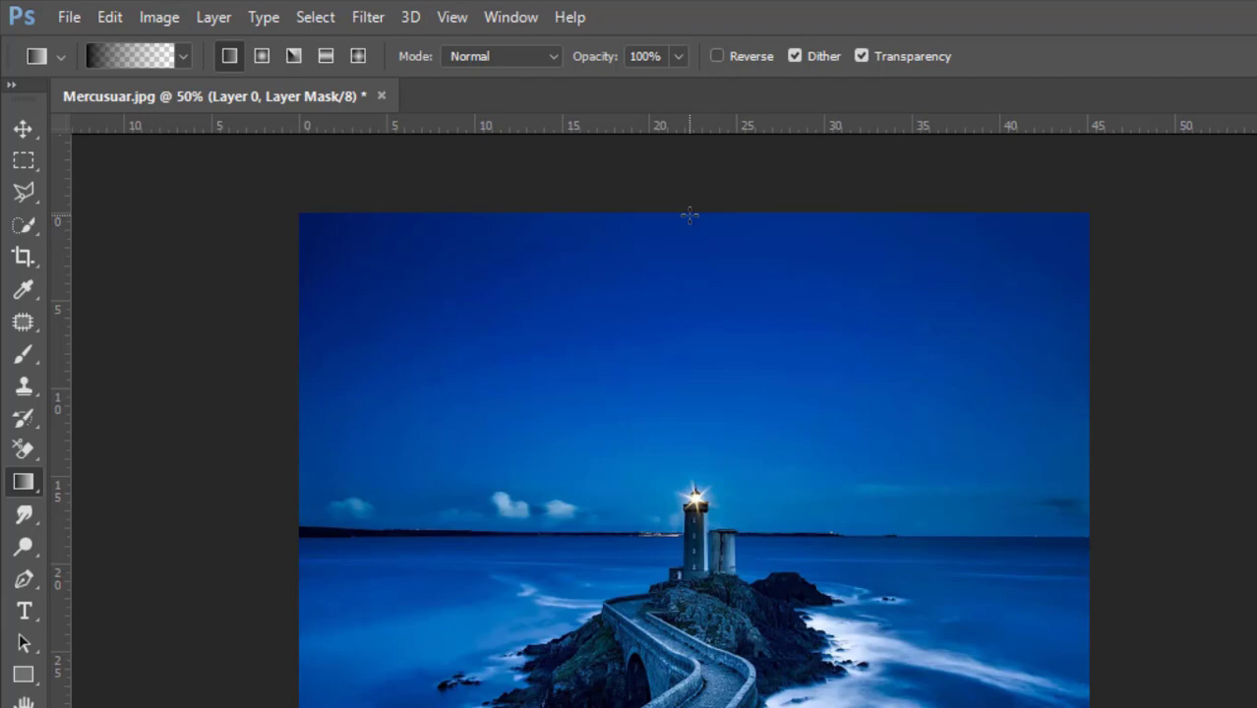
drag(689, 214, 684, 424)
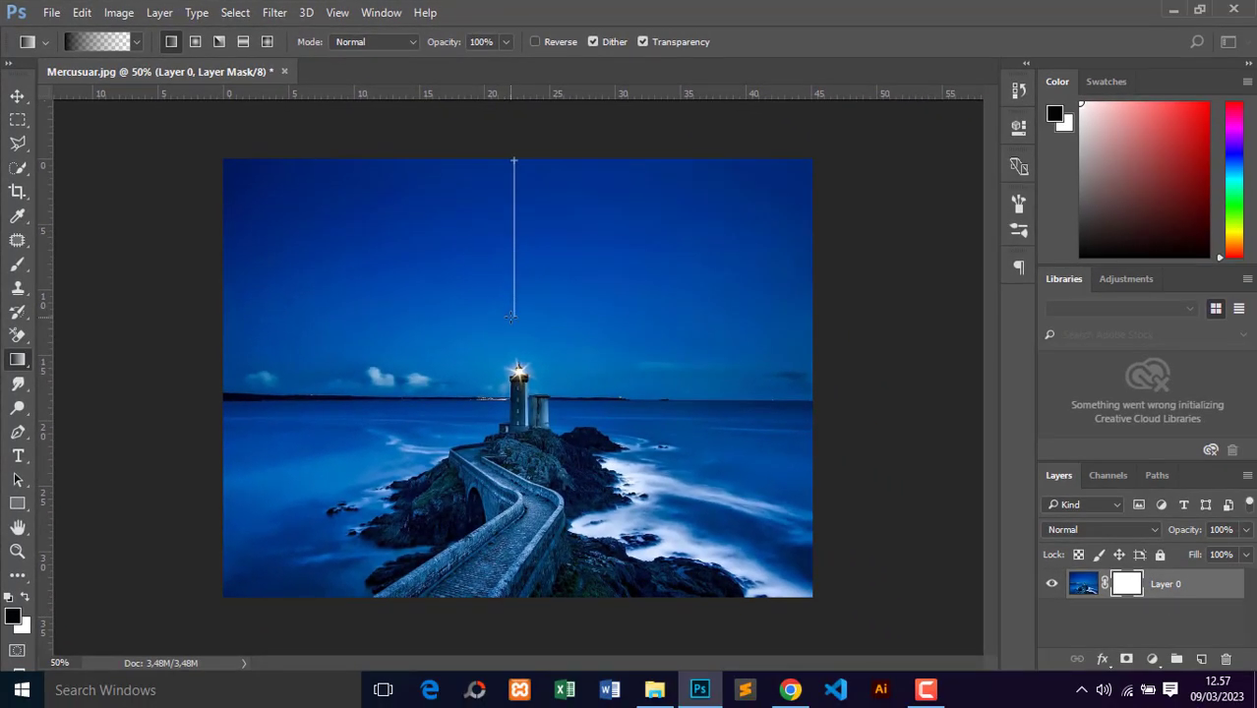
drag(511, 316, 509, 347)
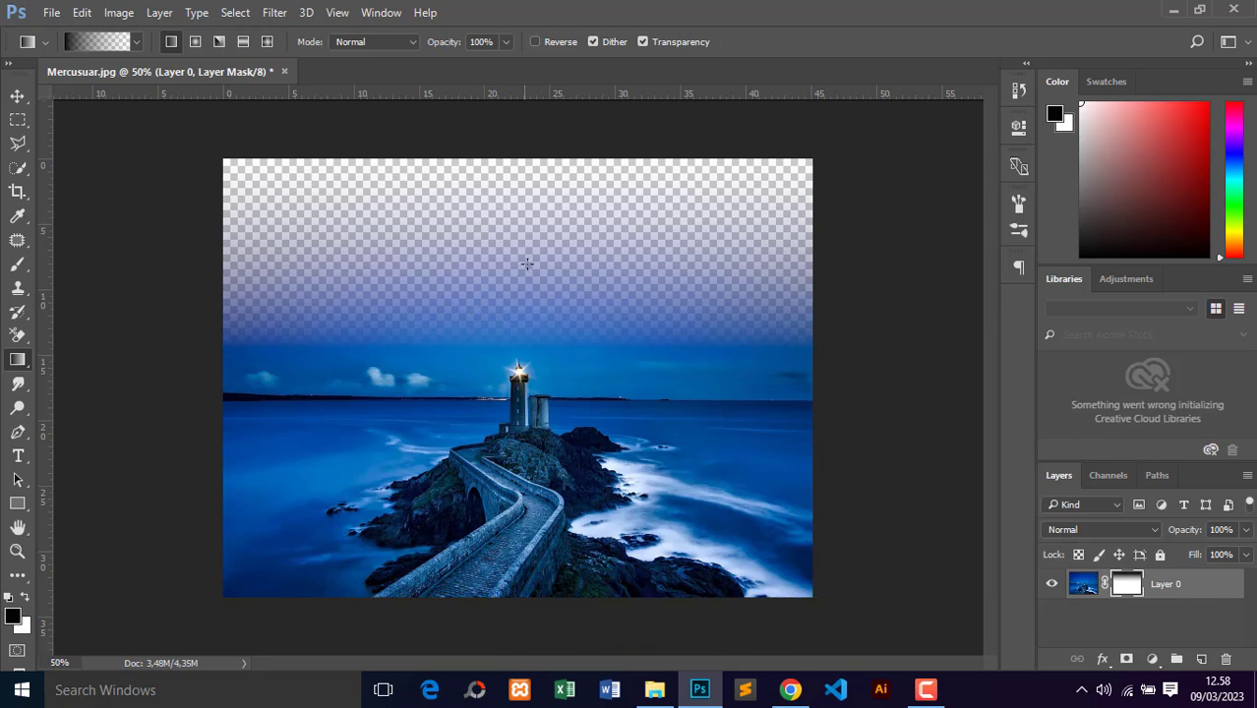
Step: Try a second sky gradient and an upward one from the photo's bottom edge on the mask, undoing each
drag(519, 206, 515, 333)
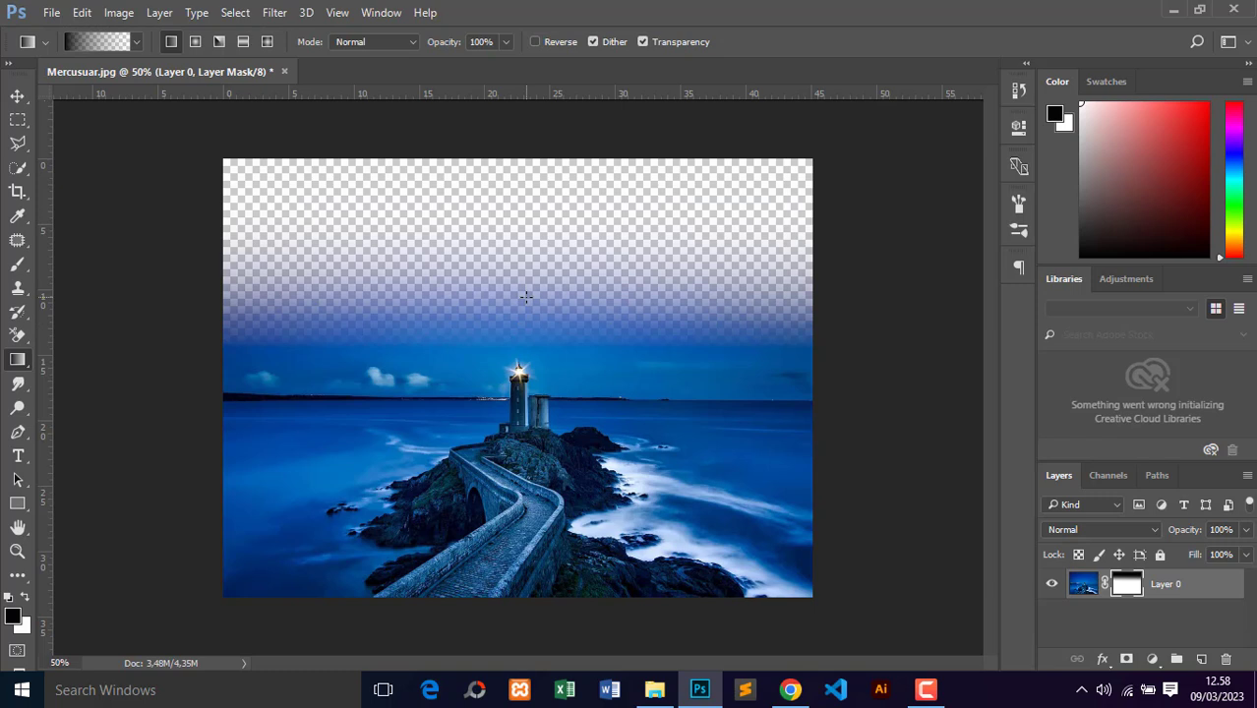
key(ctrl+z)
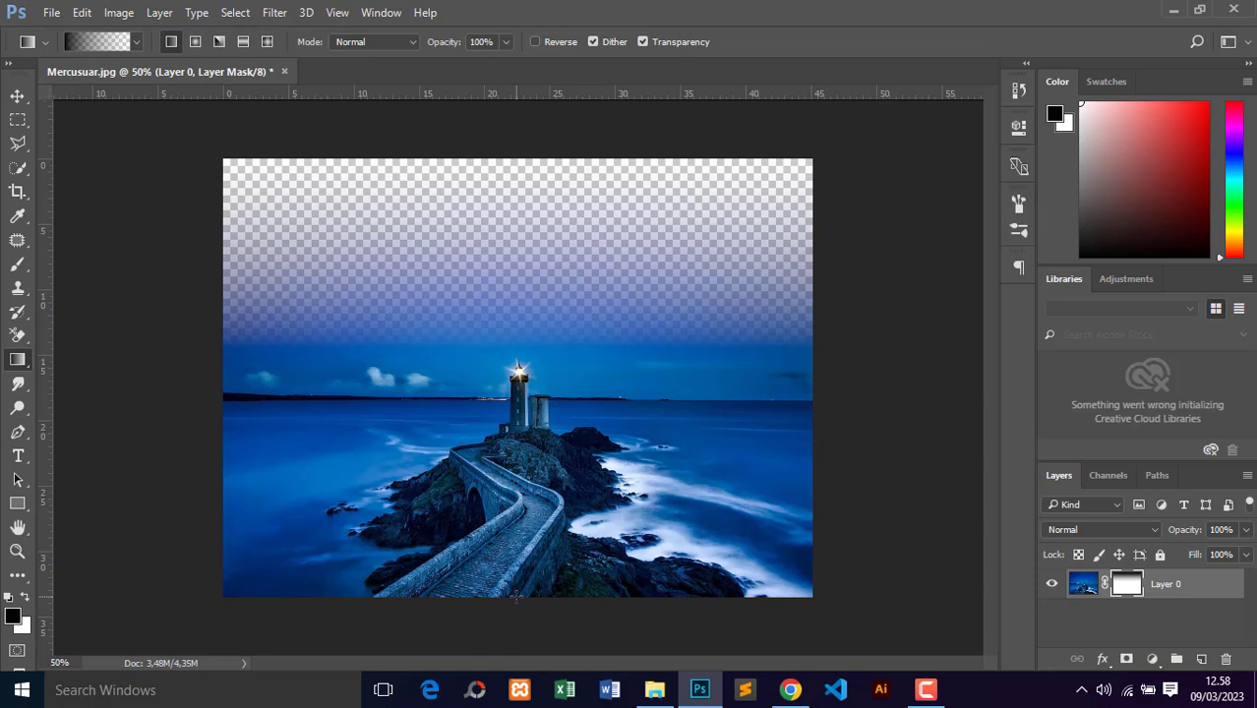
drag(515, 595, 517, 497)
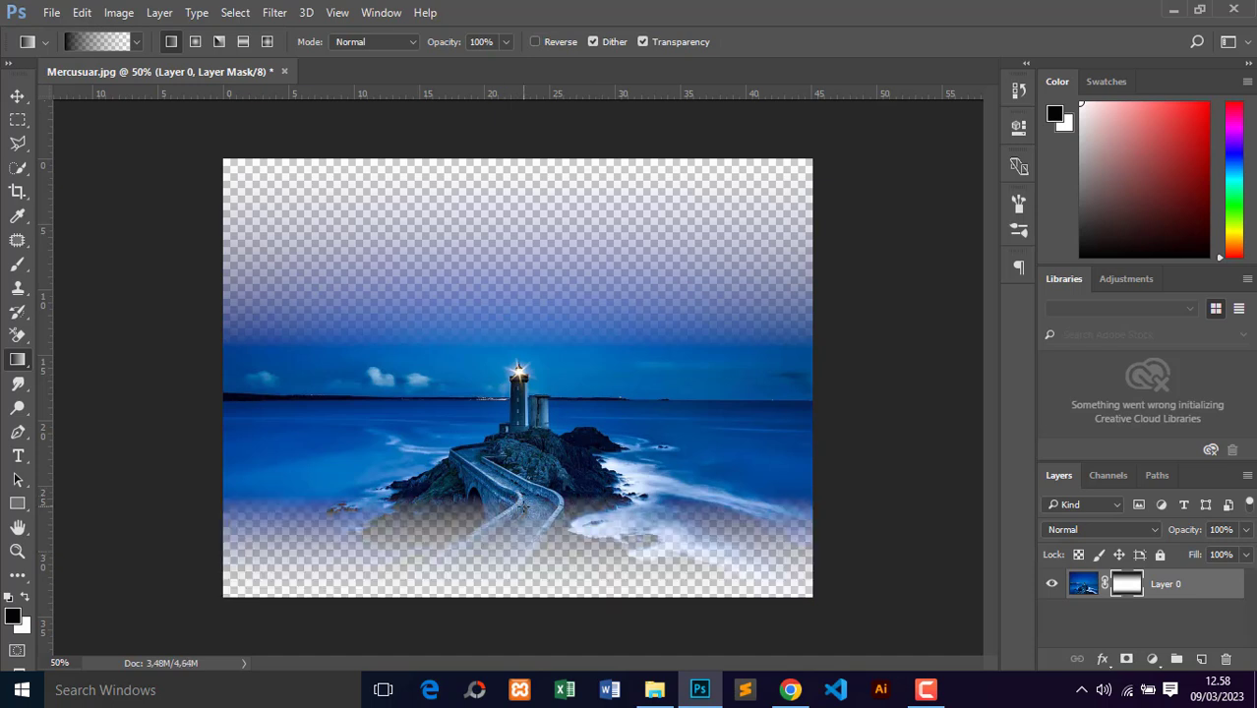
key(ctrl+z)
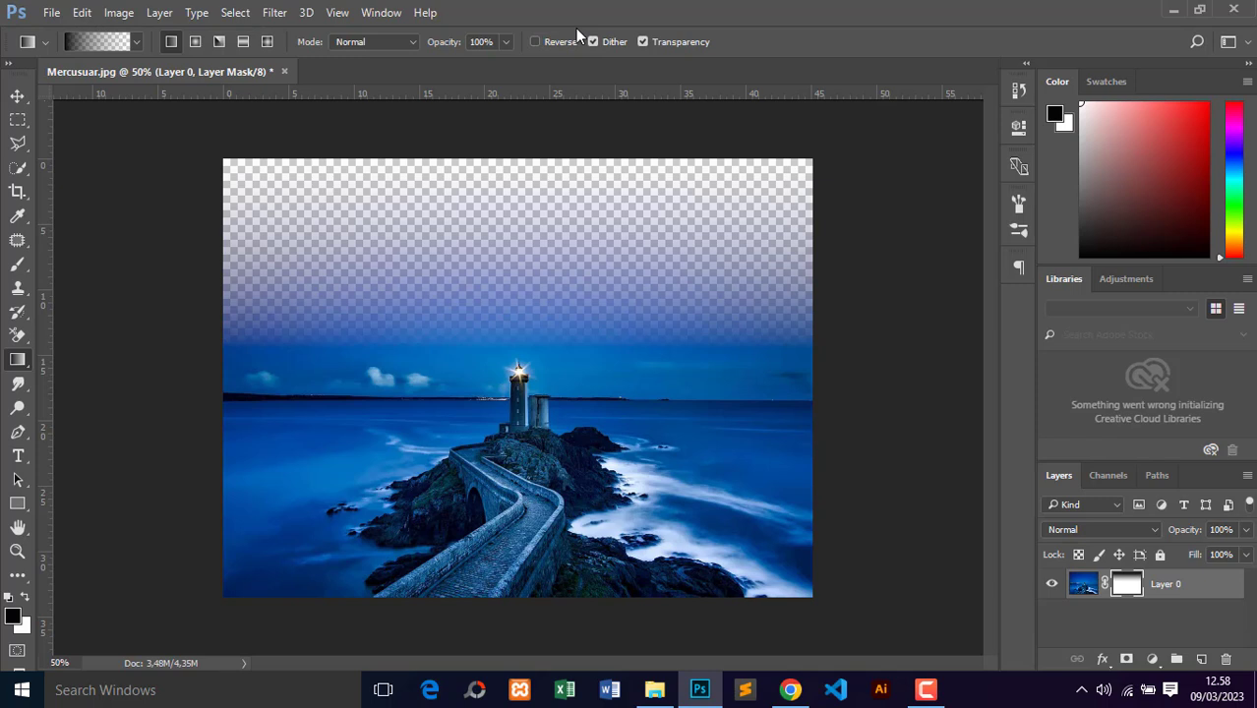
Step: Switch to the Move tool and delete the layer mask from Layer 0
click(17, 96)
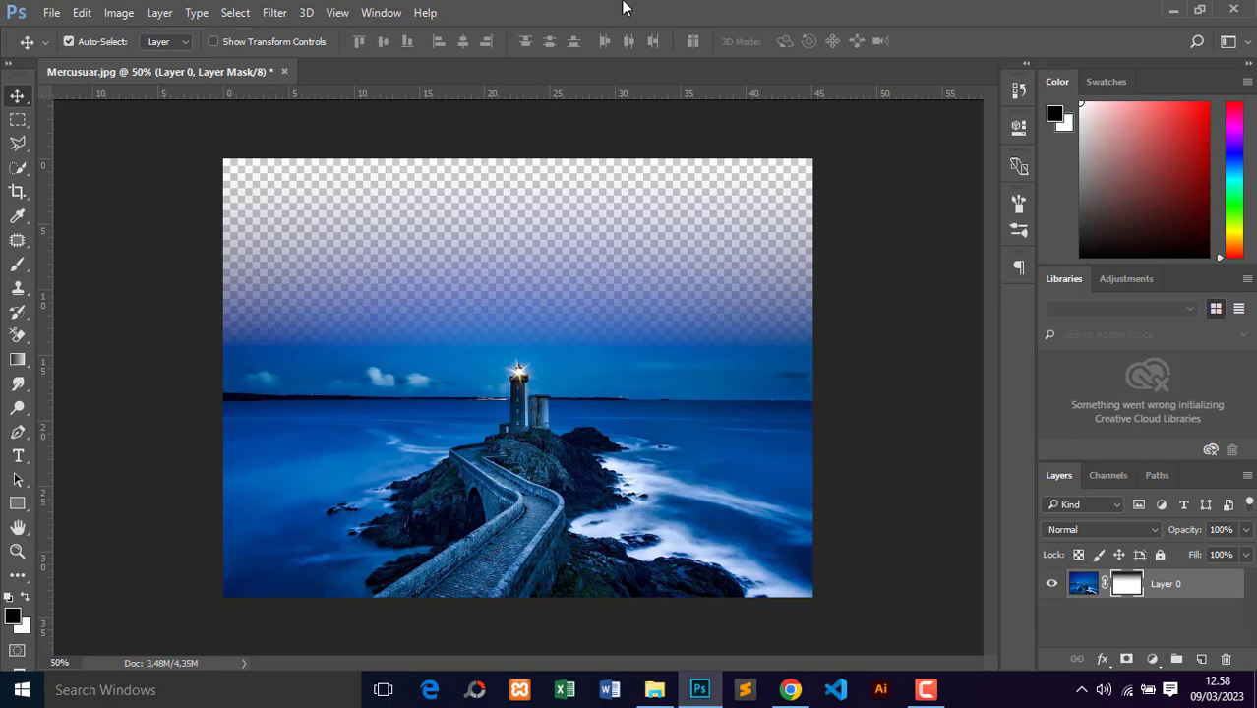
right_click(1109, 584)
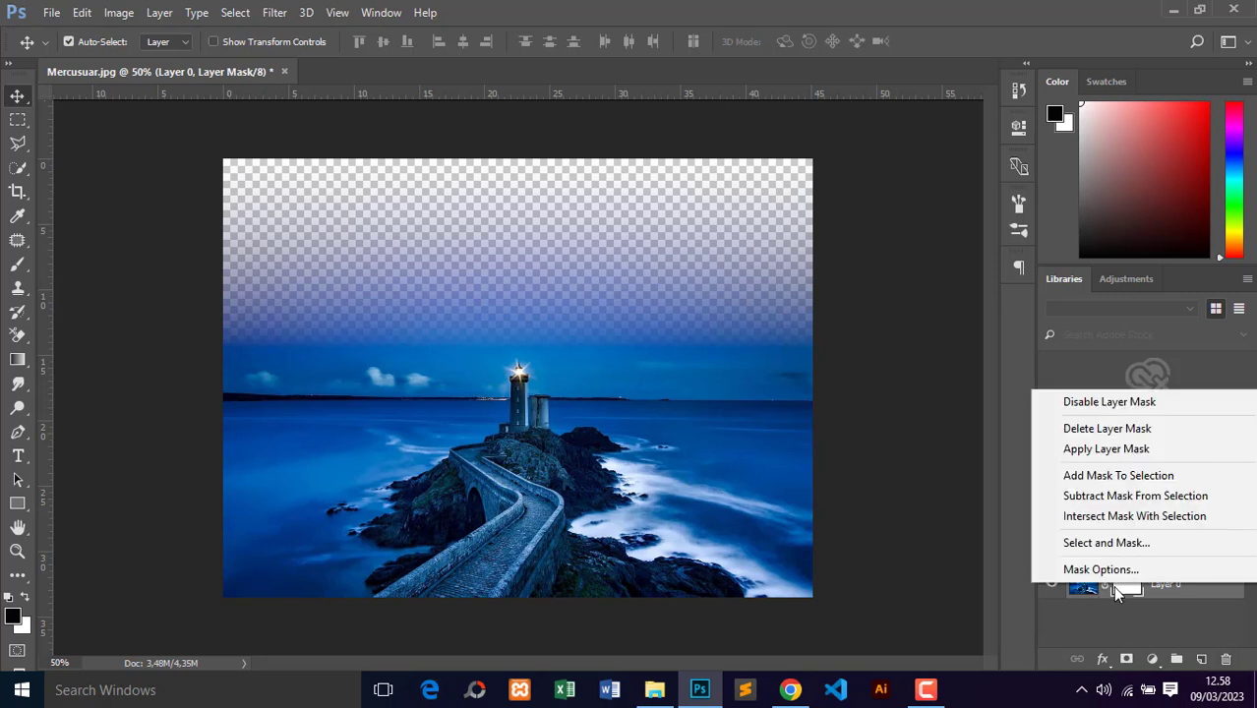
click(1132, 429)
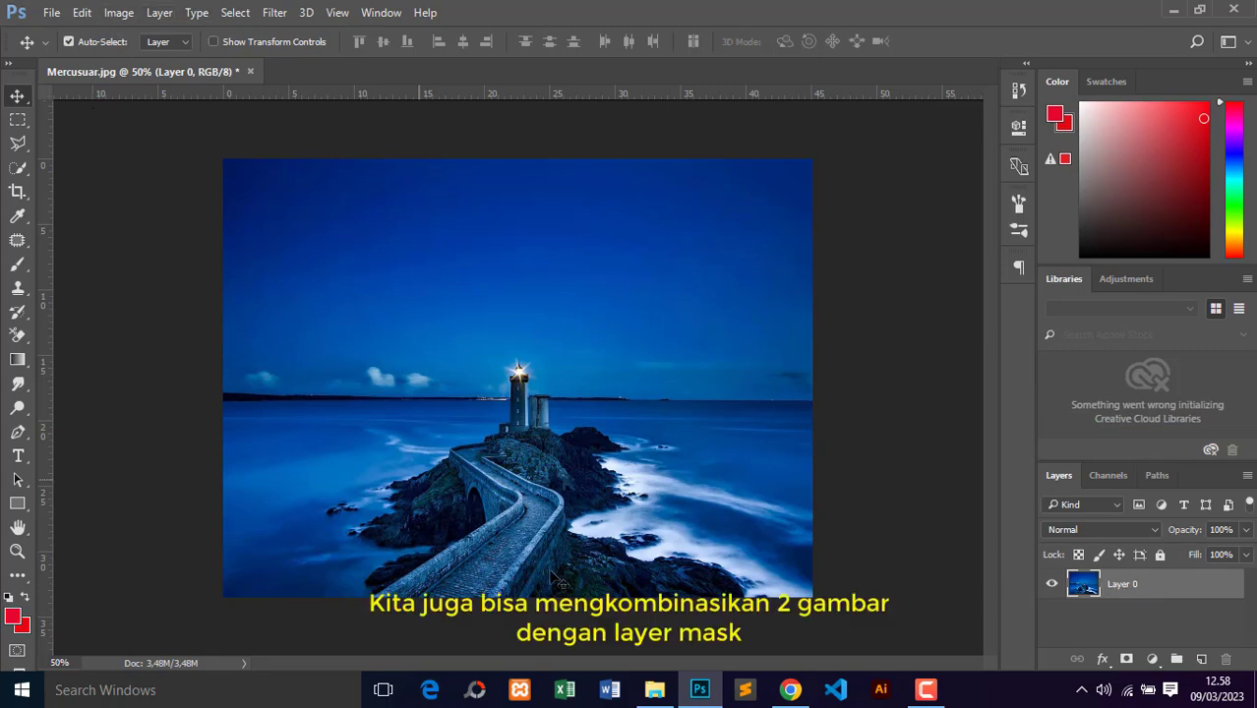
Step: Place the Ocean Night image from File Explorer into the Mercusuar document
click(654, 690)
click(508, 174)
drag(508, 160, 140, 231)
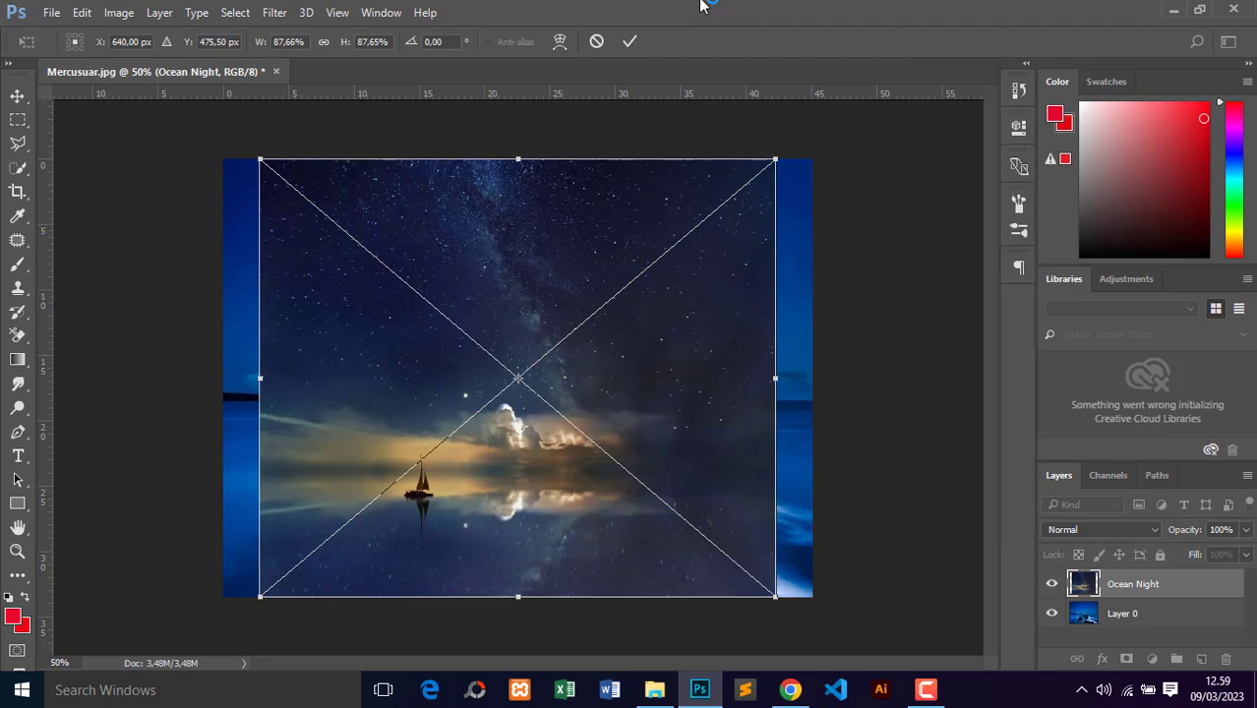
Step: Align Ocean Night to the canvas's left edge, scale it to about 100% to cover the canvas, and commit the placement
drag(517, 255, 486, 264)
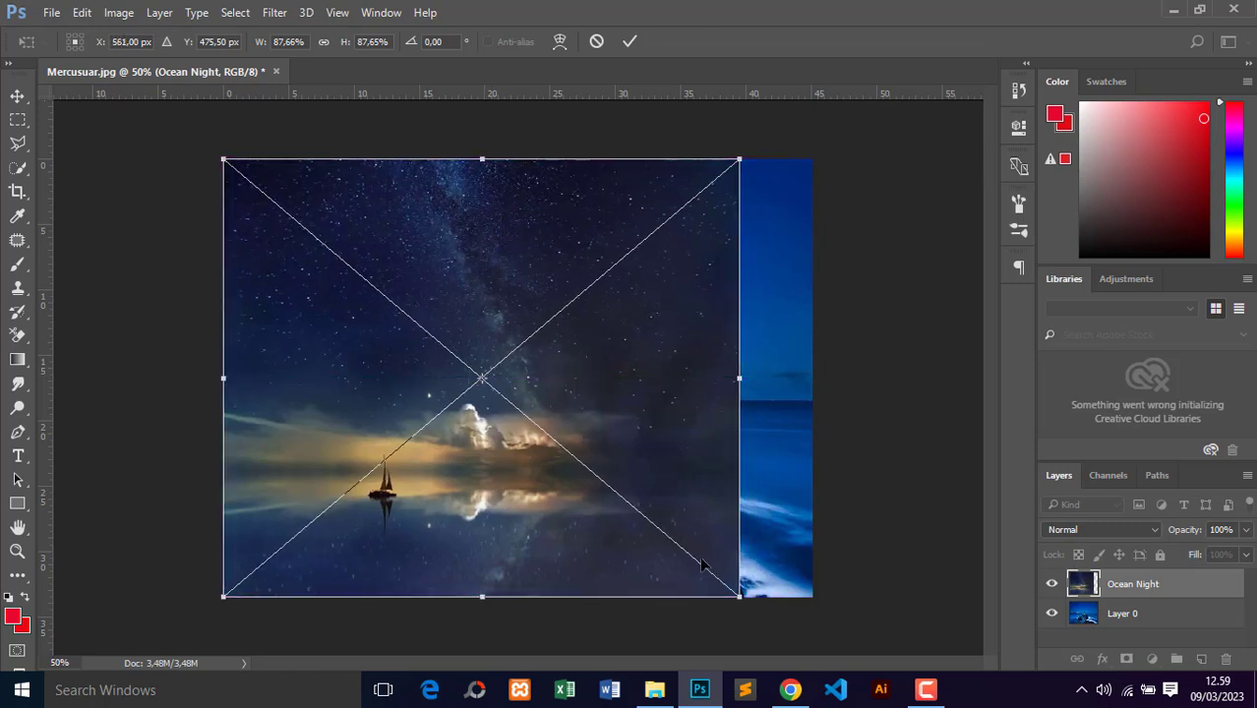
drag(739, 596, 758, 615)
key(ctrl+z)
drag(740, 597, 806, 667)
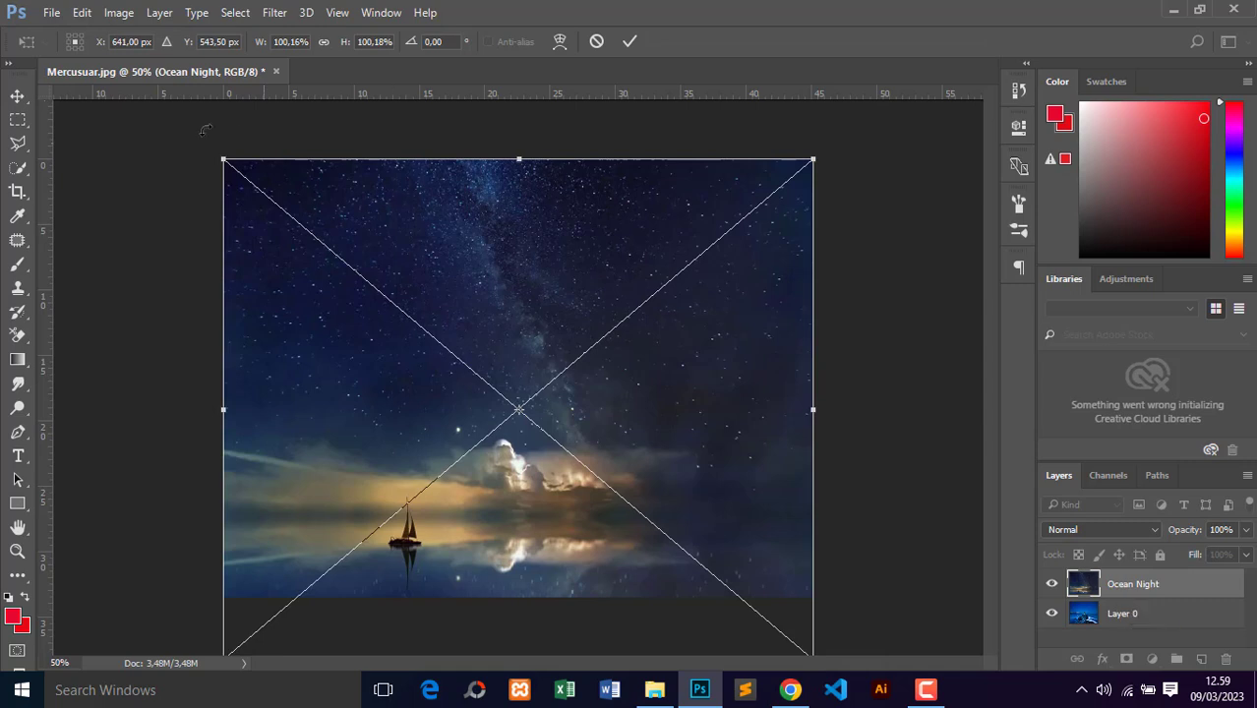
click(16, 96)
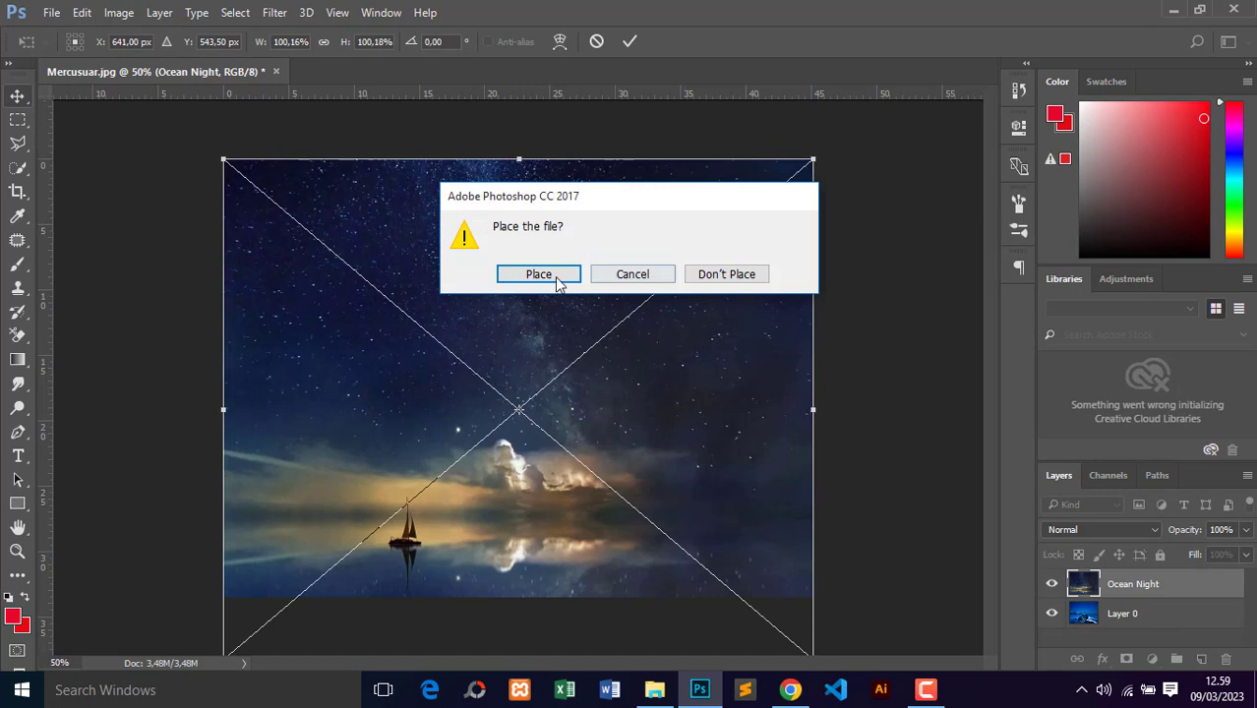
click(538, 274)
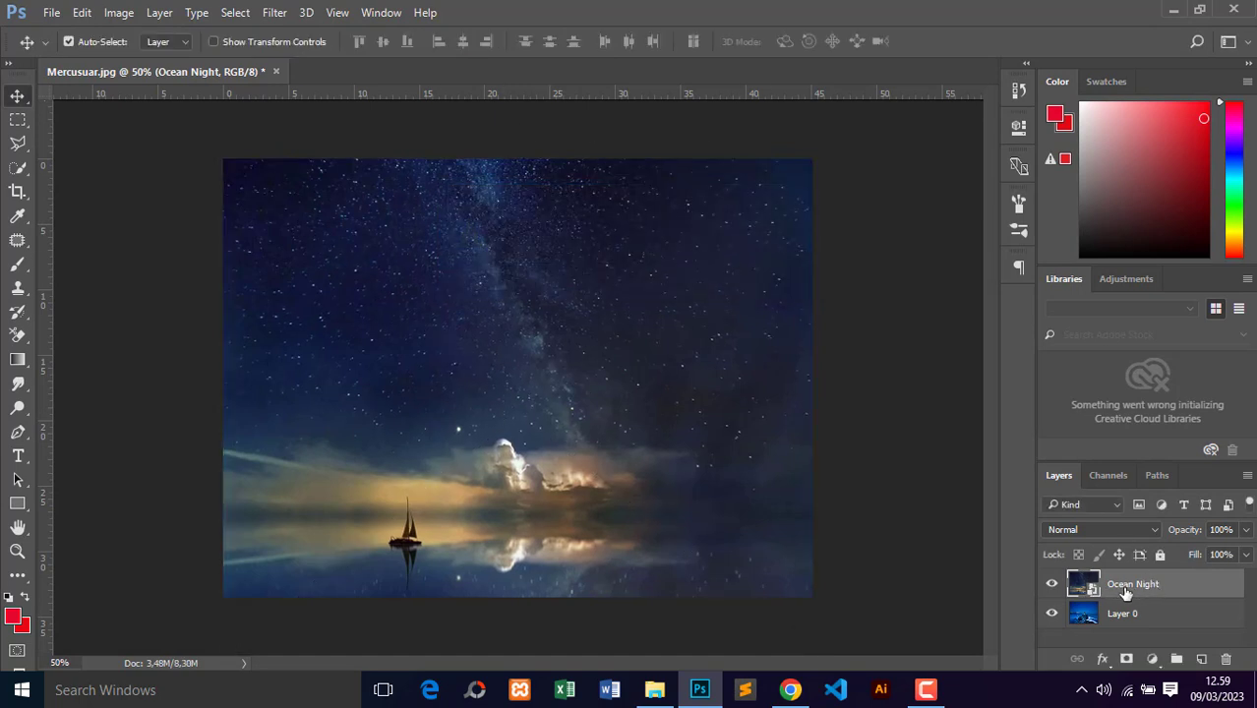
Step: Add a layer mask to the Ocean Night layer and ready the Gradient Tool with the black-to-transparent preset
click(1127, 660)
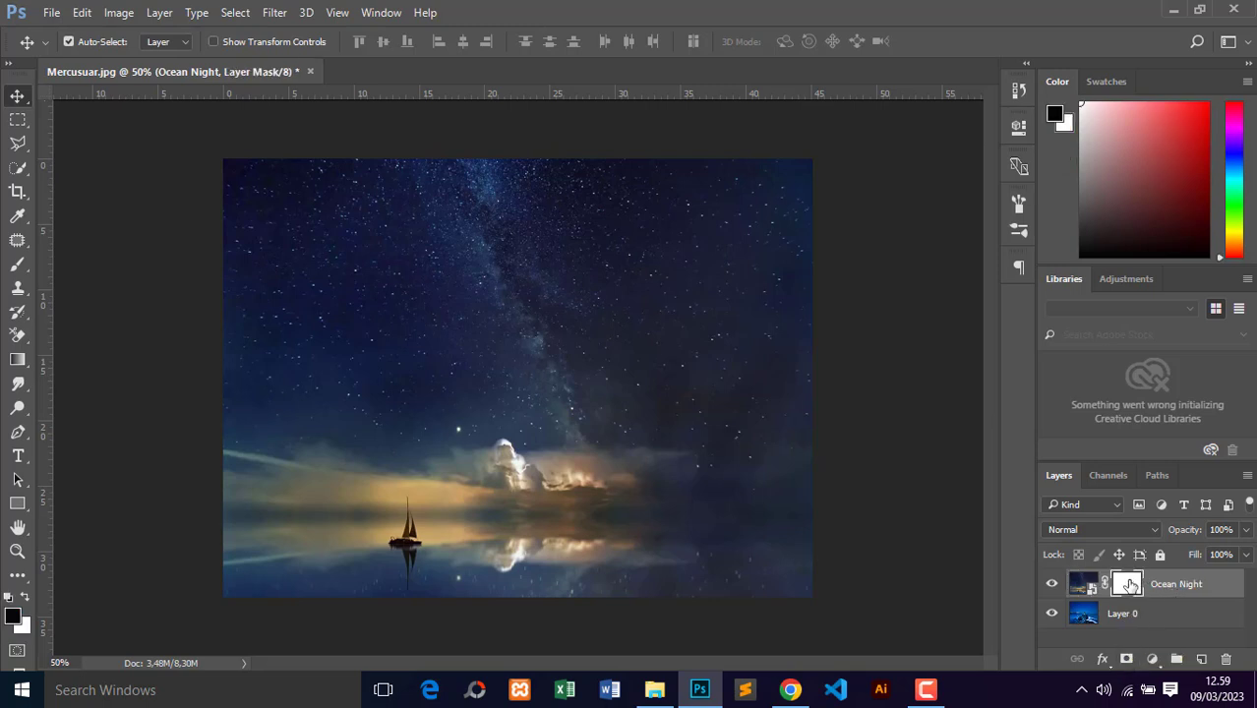
click(27, 367)
click(138, 44)
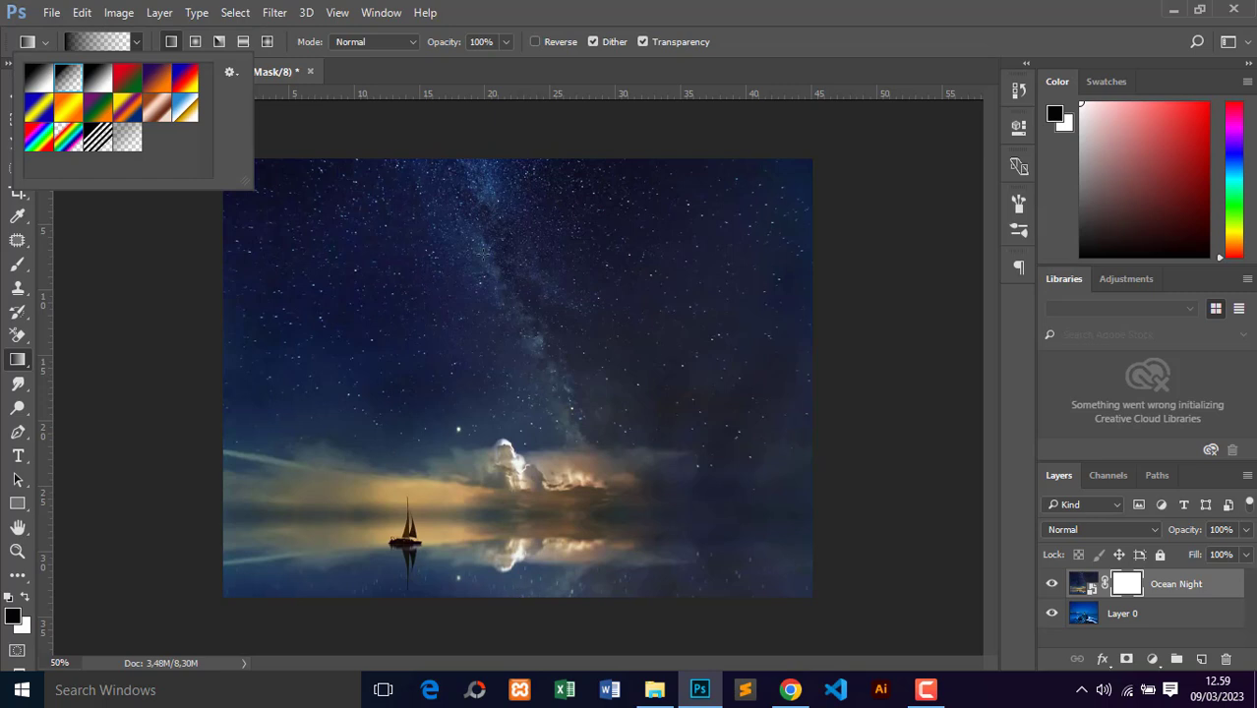
click(522, 593)
Step: Fade out the lower part of Ocean Night with upward mask gradients ending above the horizon, revealing the lighthouse and sea
drag(522, 593, 522, 398)
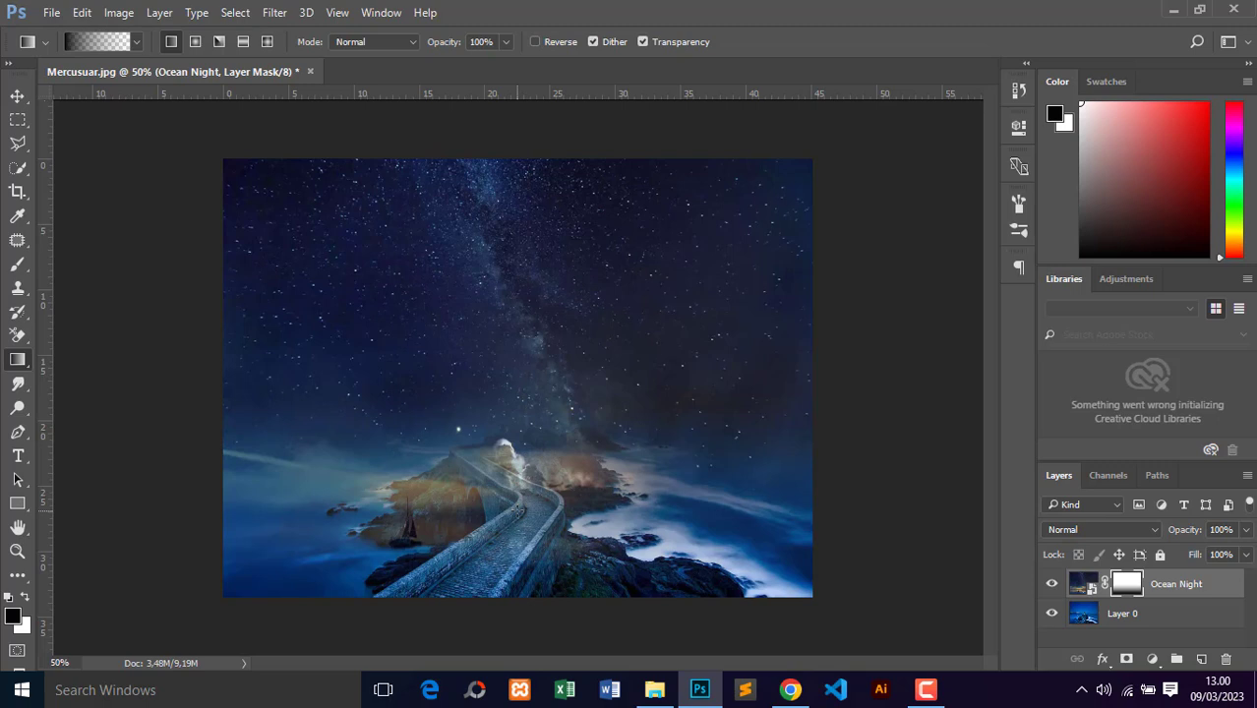
key(ctrl+z)
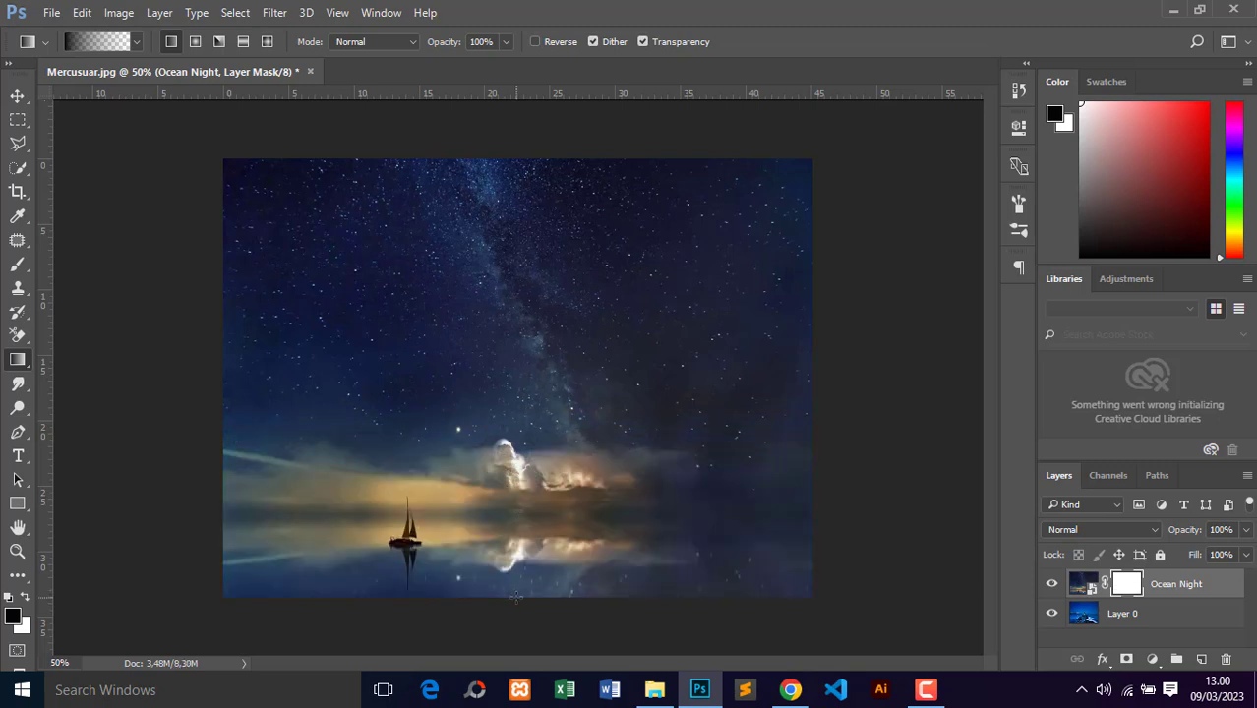
drag(516, 588, 523, 334)
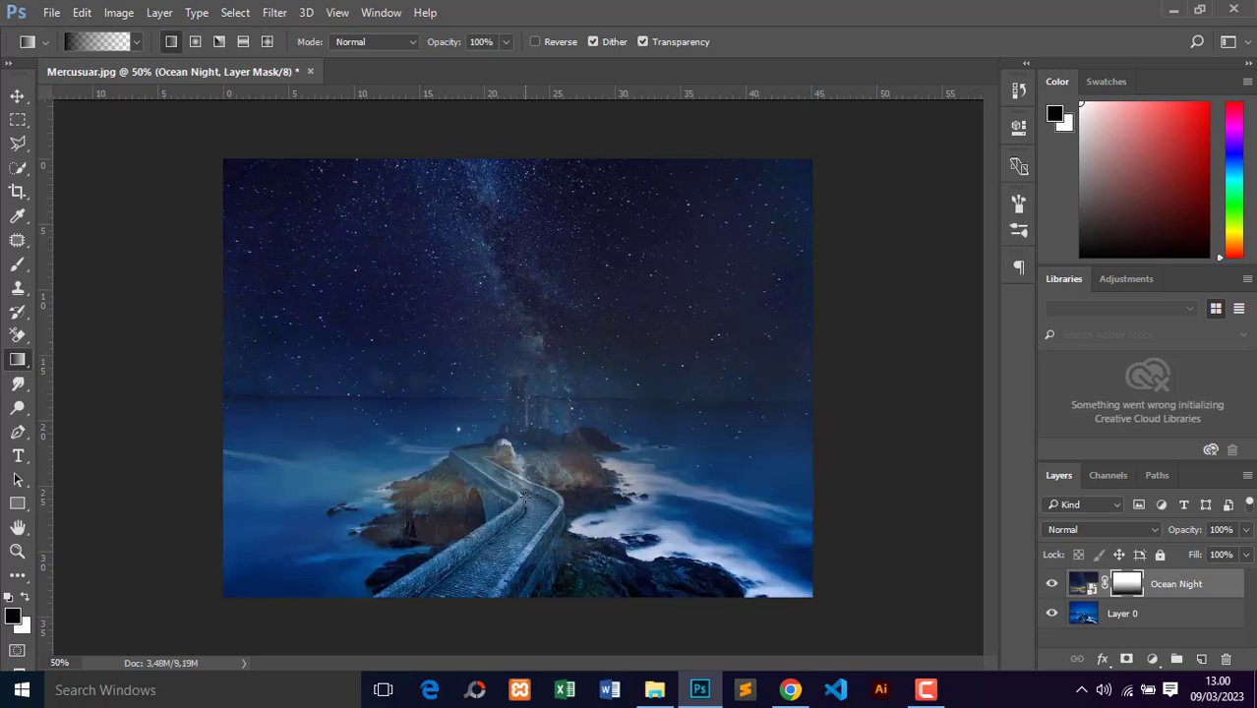
drag(523, 496, 524, 339)
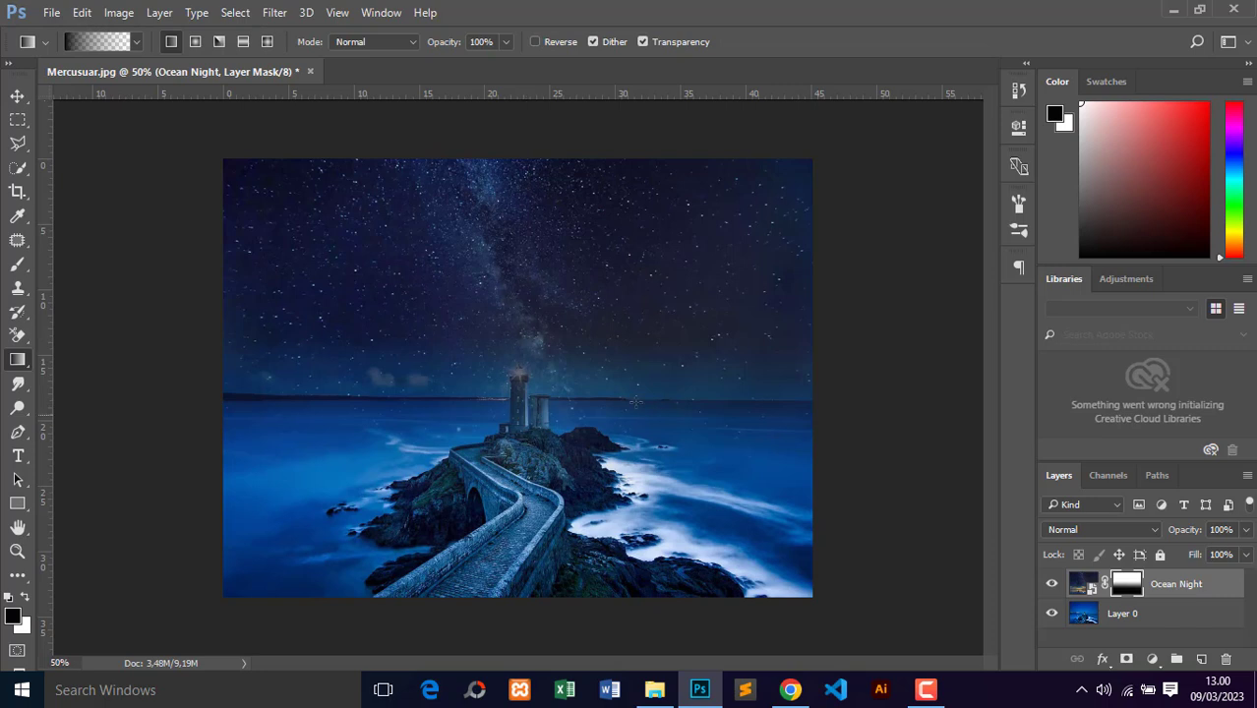
drag(574, 436, 576, 367)
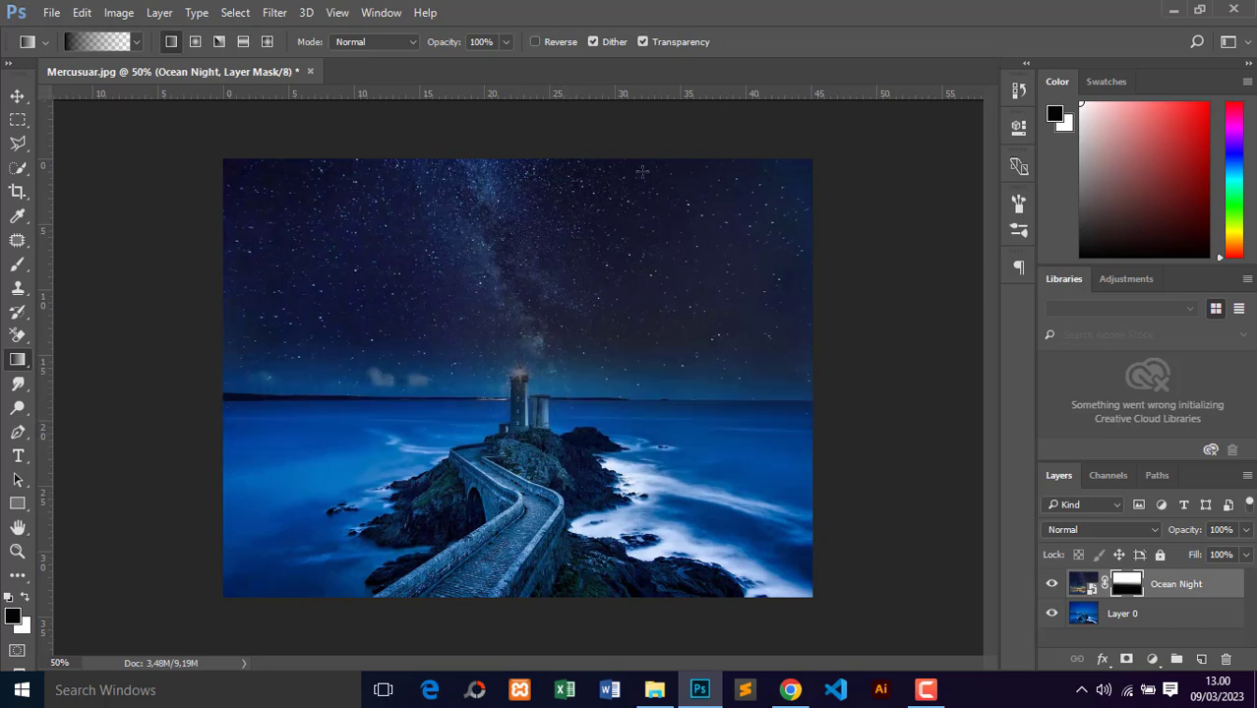
Step: Try a short upward mask gradient over the top of the lighthouse, undo it, and return to the Move tool
drag(506, 395, 506, 356)
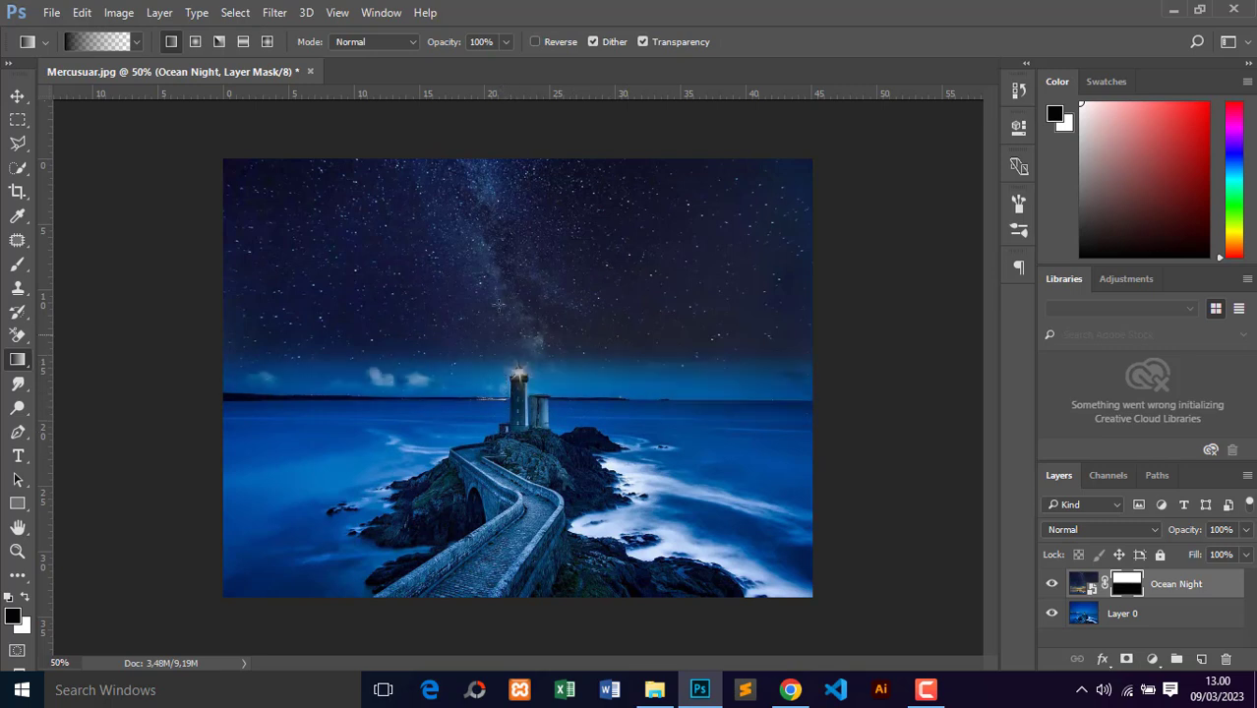
key(ctrl+z)
key(ctrl+z)
key(ctrl+z)
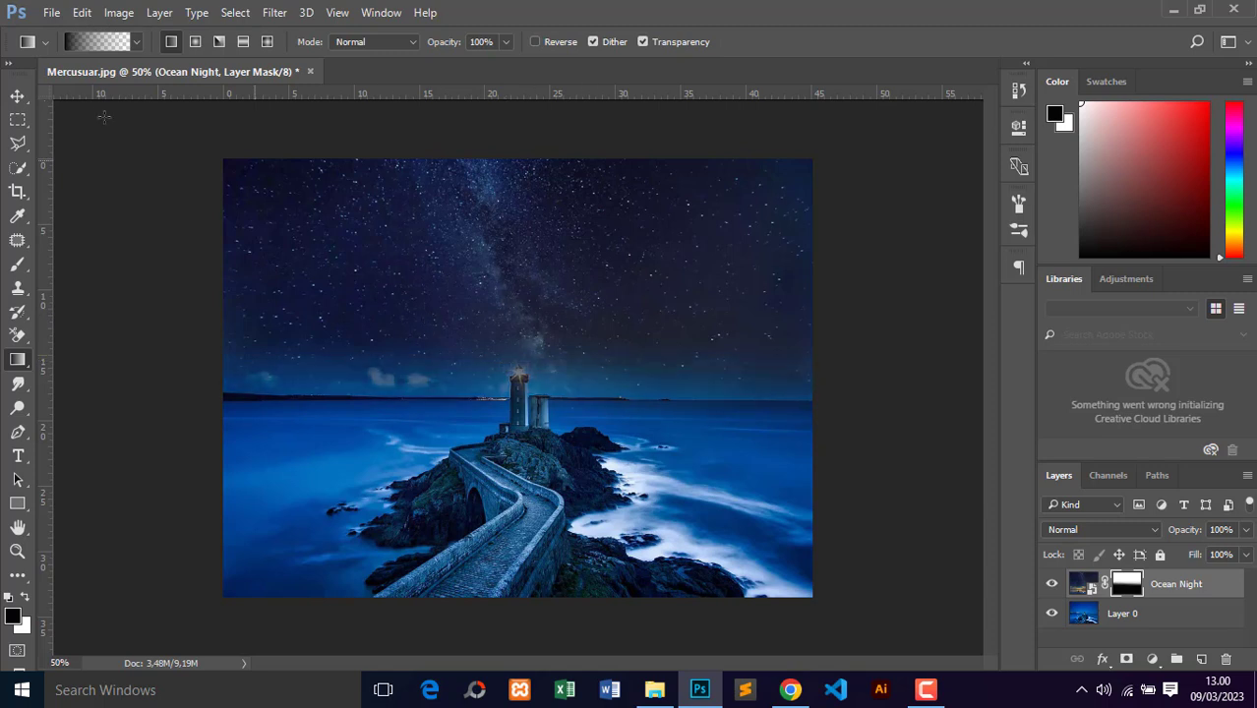
click(18, 96)
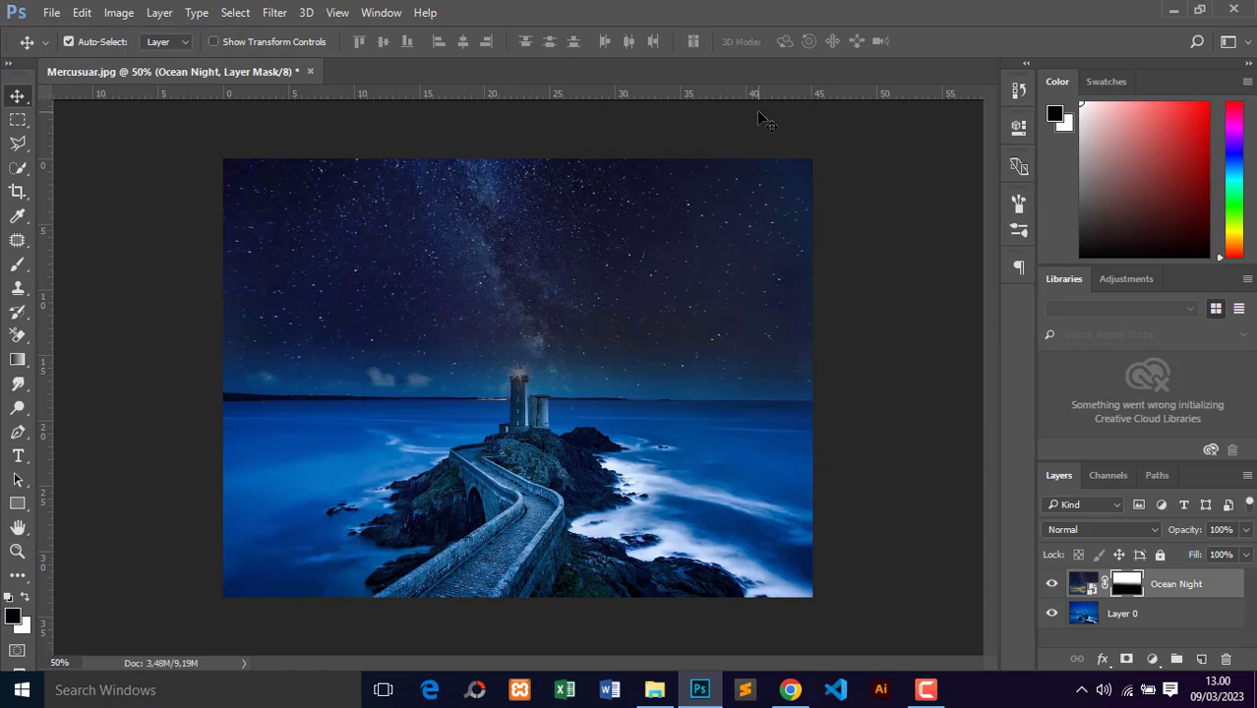